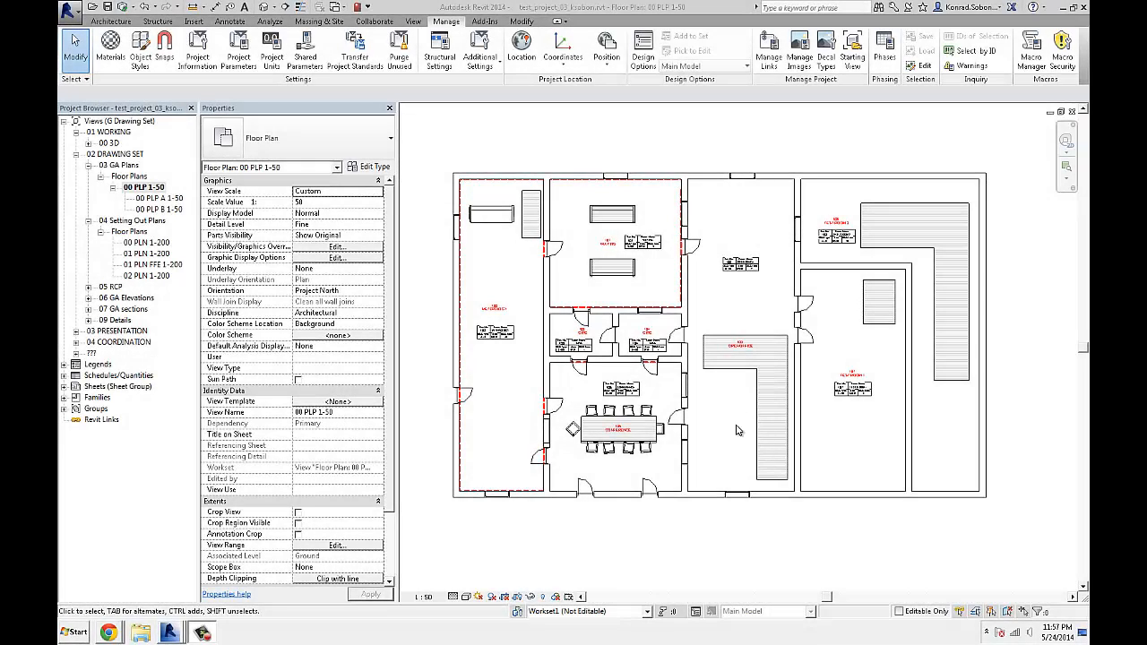
- Review the project warnings list, abort a first export attempt, and check the desktop
drag(738, 410, 732, 378)
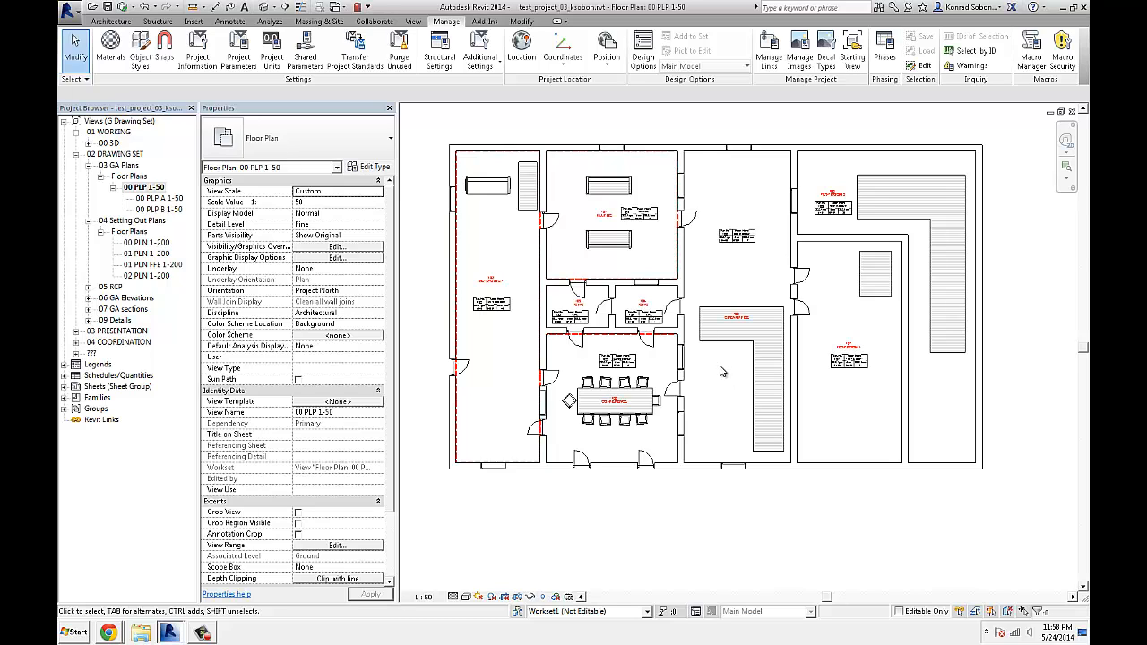
scroll(723, 372, up, 1)
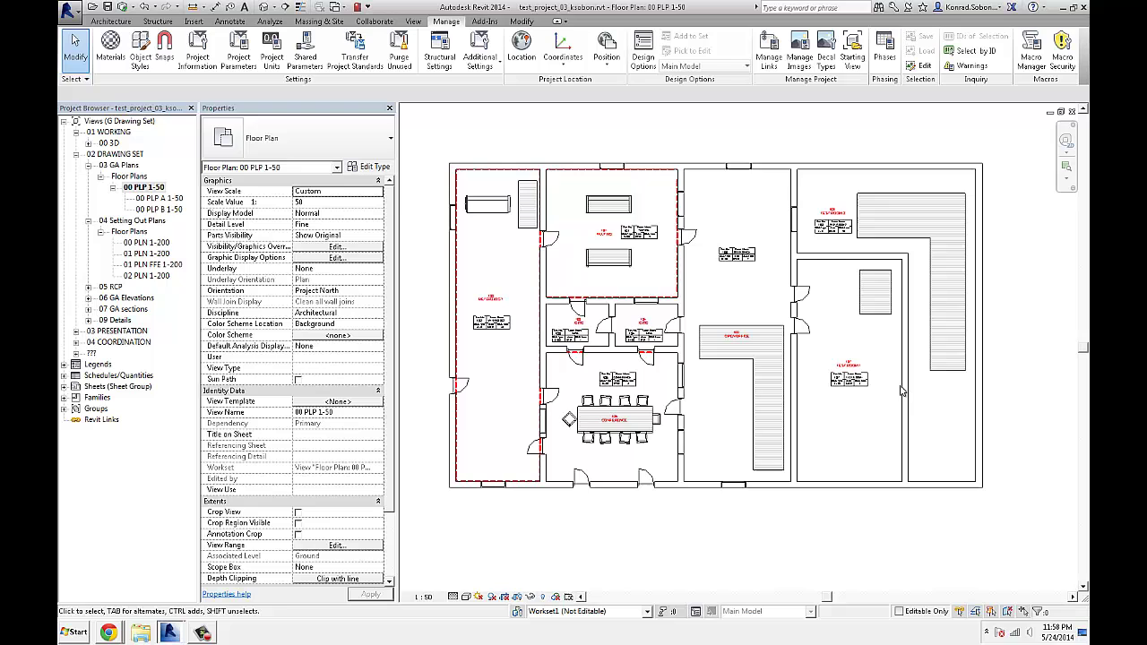
click(972, 65)
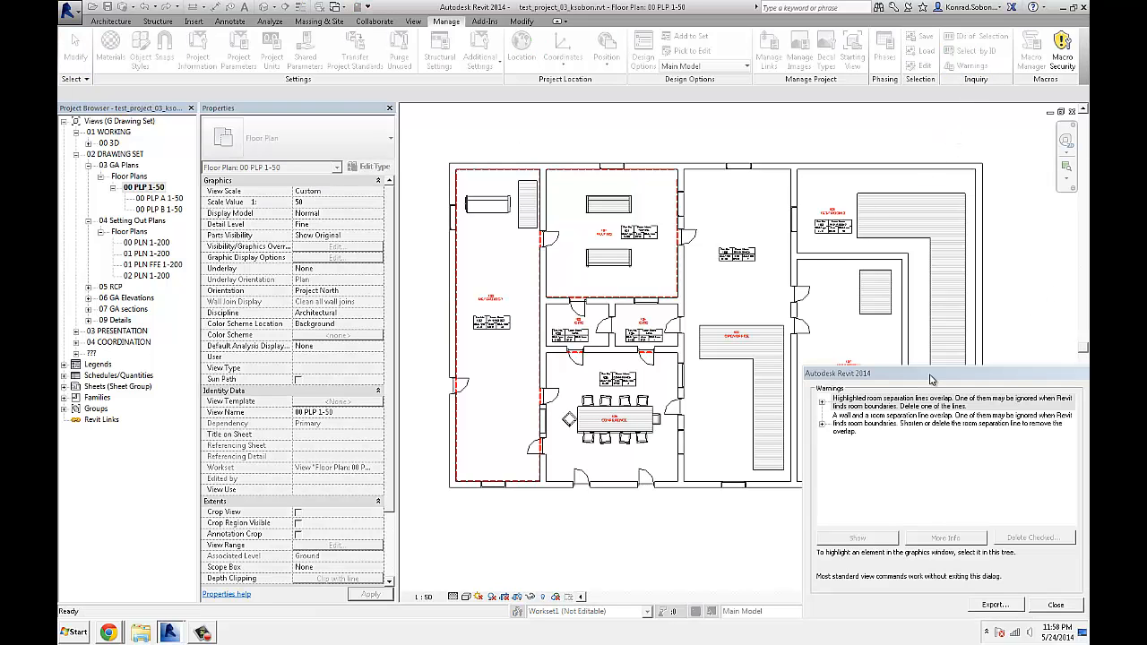
drag(932, 380, 870, 376)
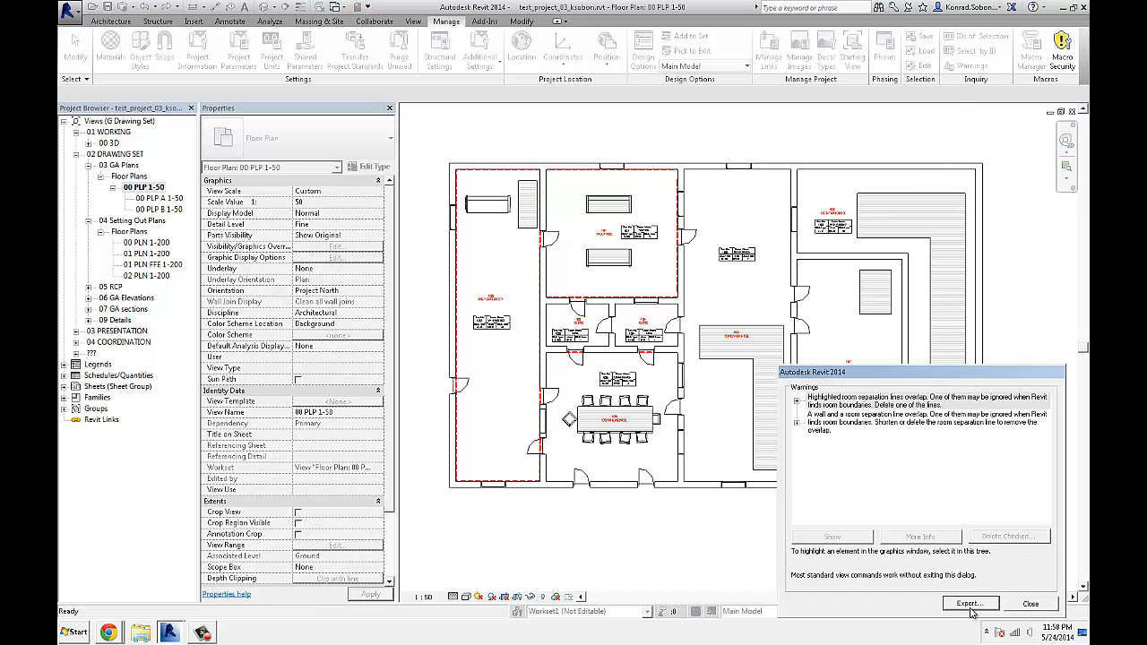
click(969, 604)
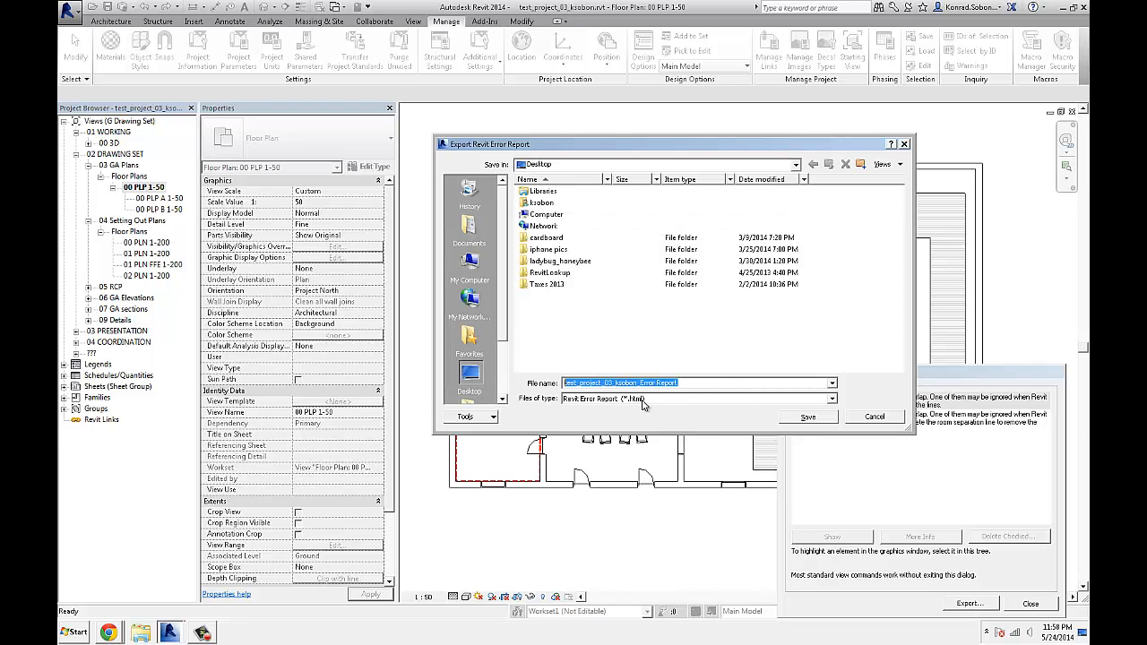
click(892, 418)
click(1031, 604)
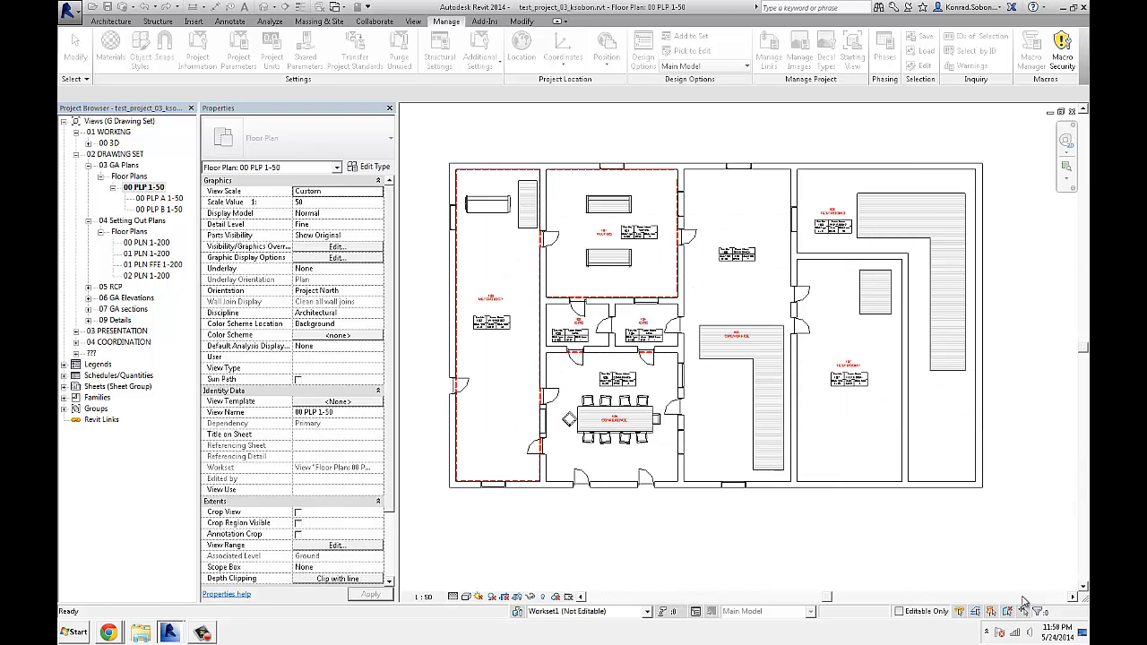
click(1060, 8)
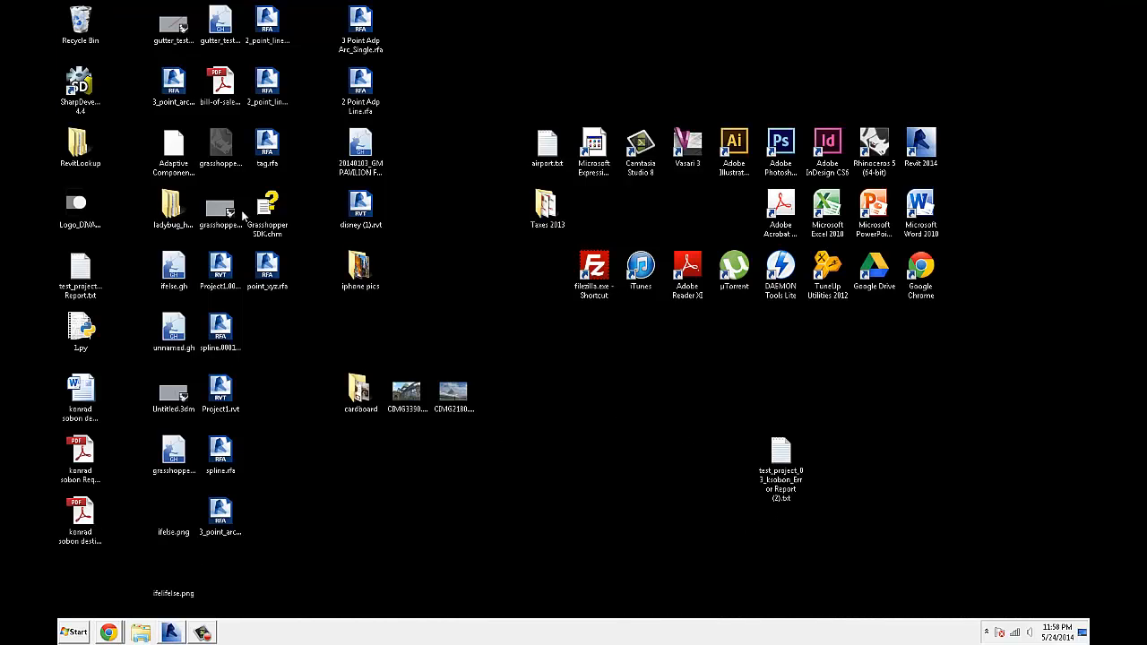
click(172, 634)
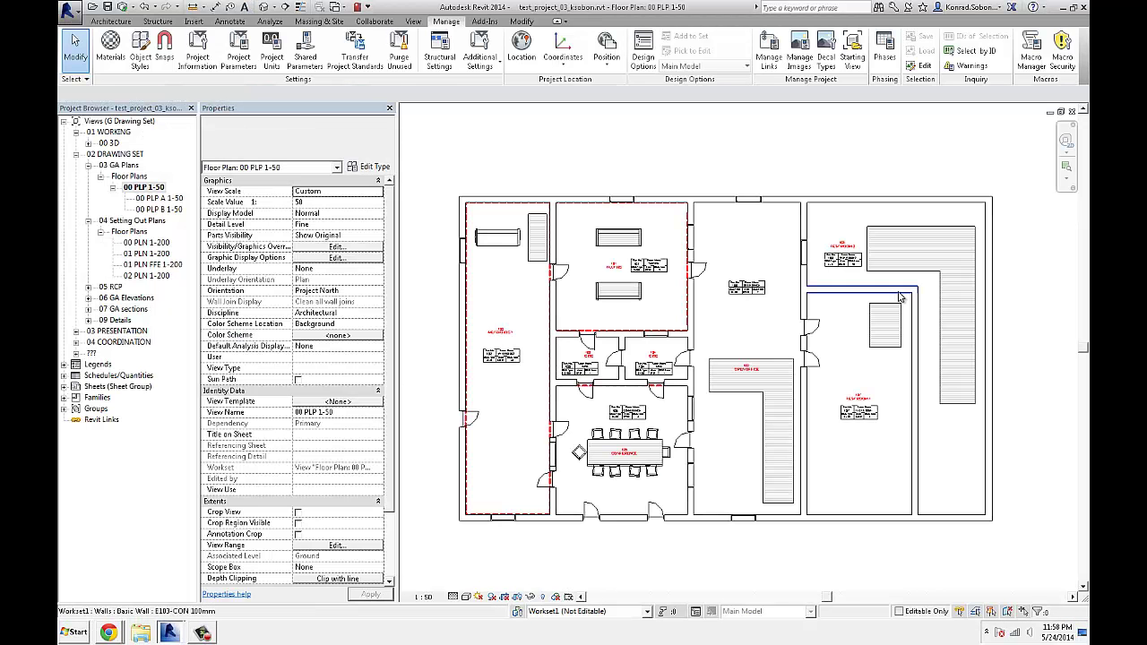
- Export the project warnings as an HTML error report saved to the desktop
click(971, 67)
click(970, 603)
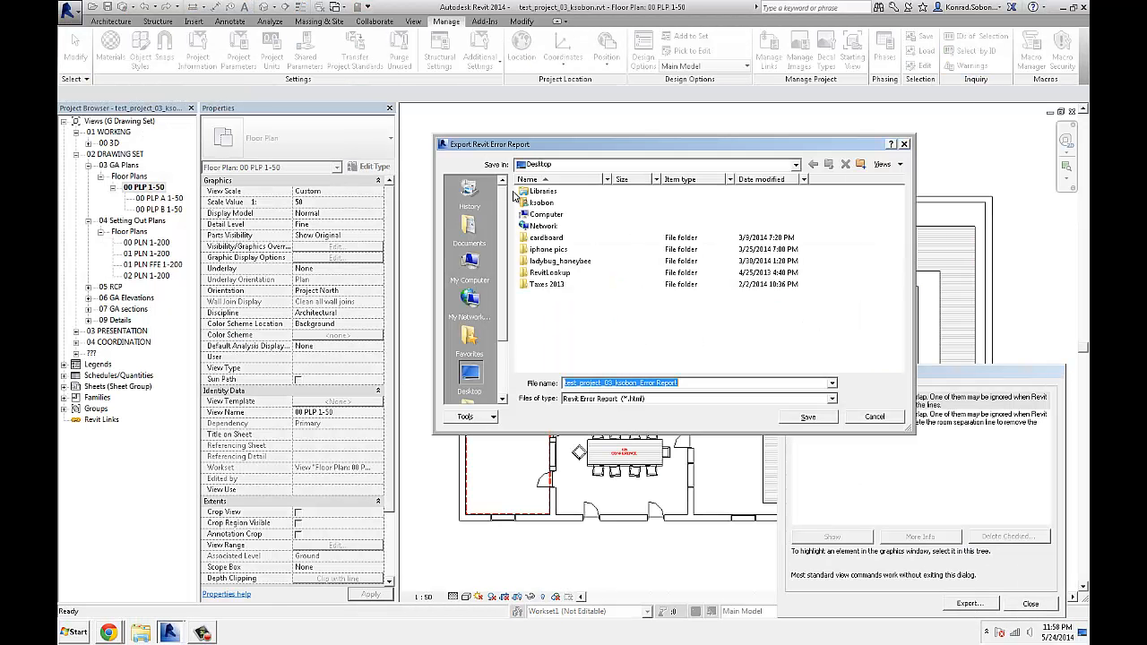
click(825, 419)
- Close the warnings list, reveal the desktop and open the exported HTML report in Chrome
click(1031, 603)
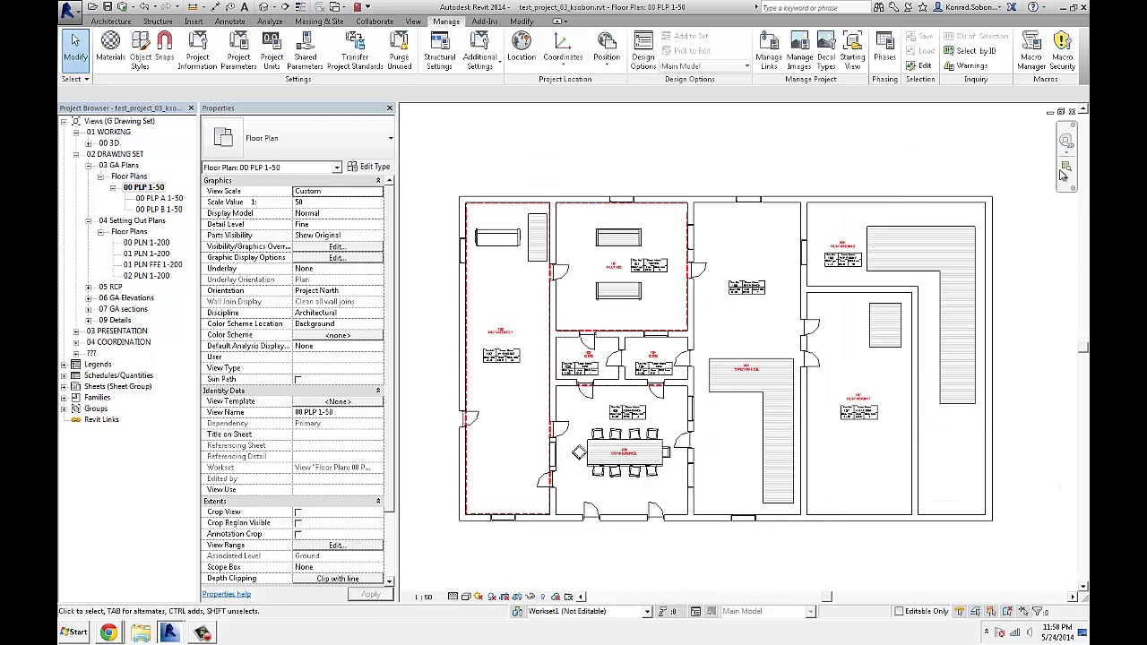
click(1063, 8)
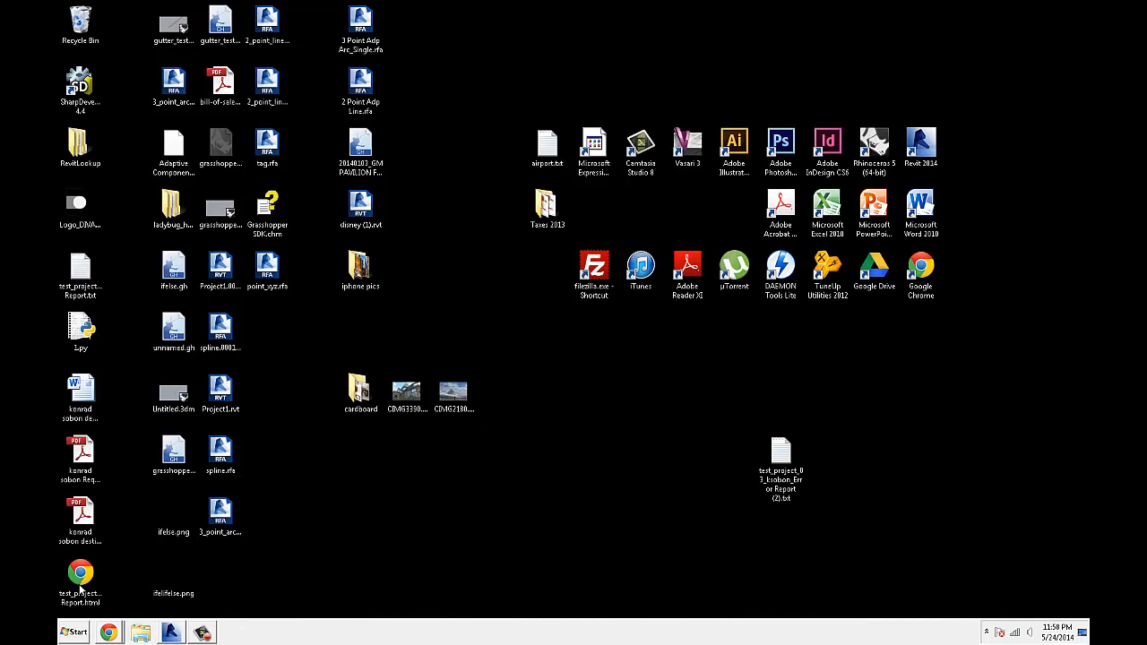
drag(80, 578, 735, 457)
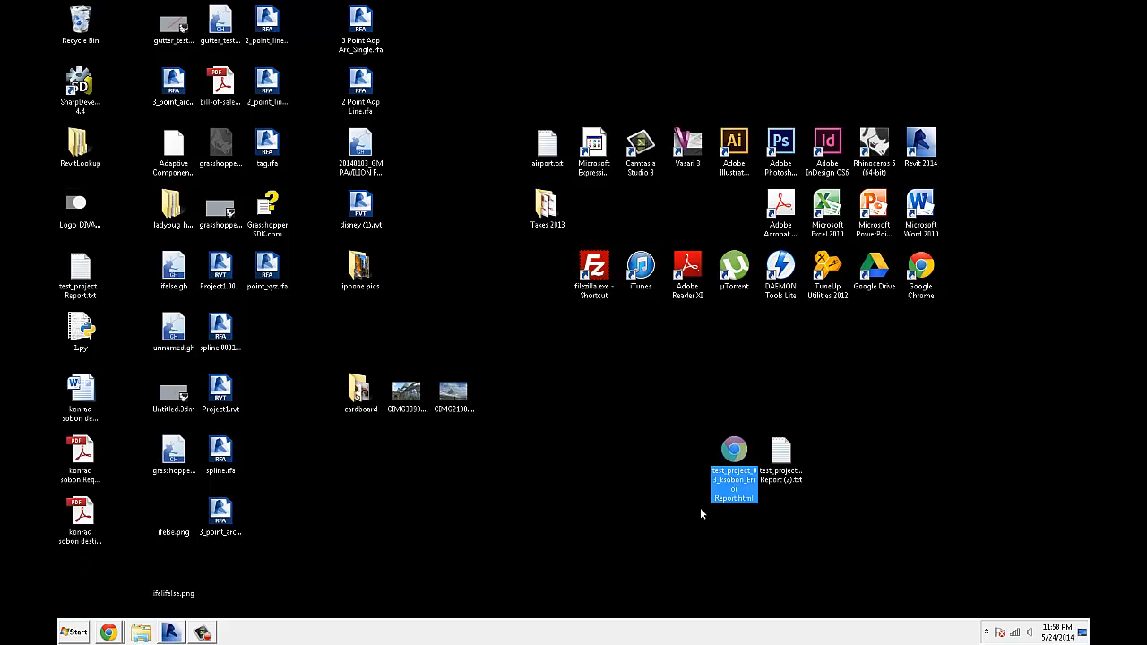
double_click(735, 462)
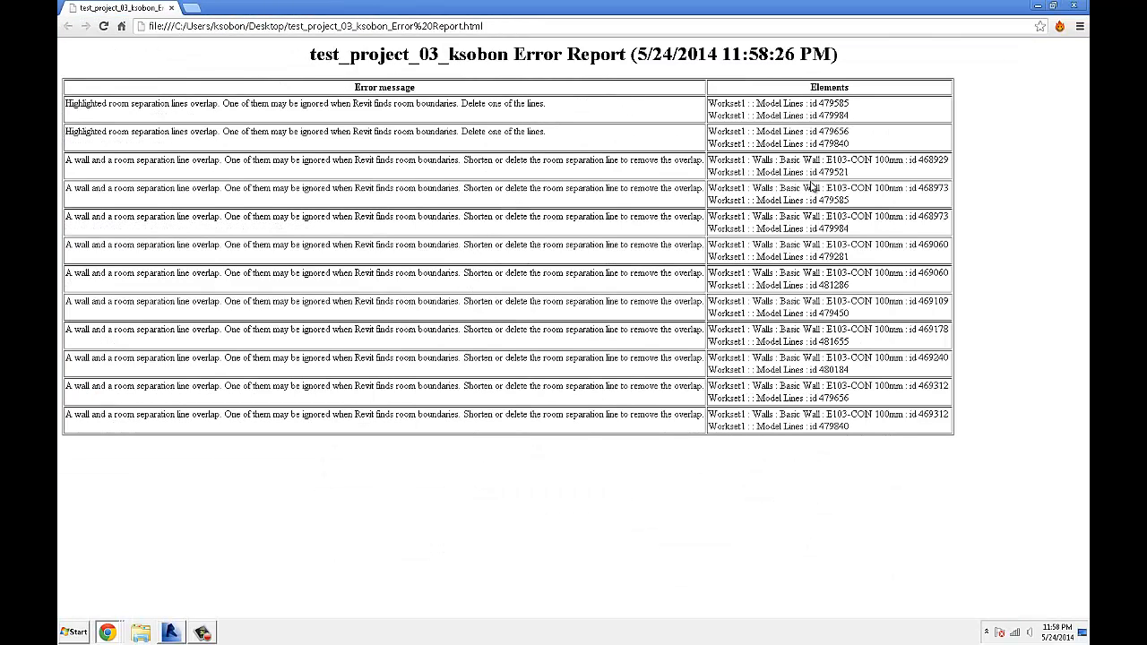
- Read the overlap warning messages and element ID 479984 in the report, then close Chrome
double_click(831, 103)
drag(97, 103, 348, 116)
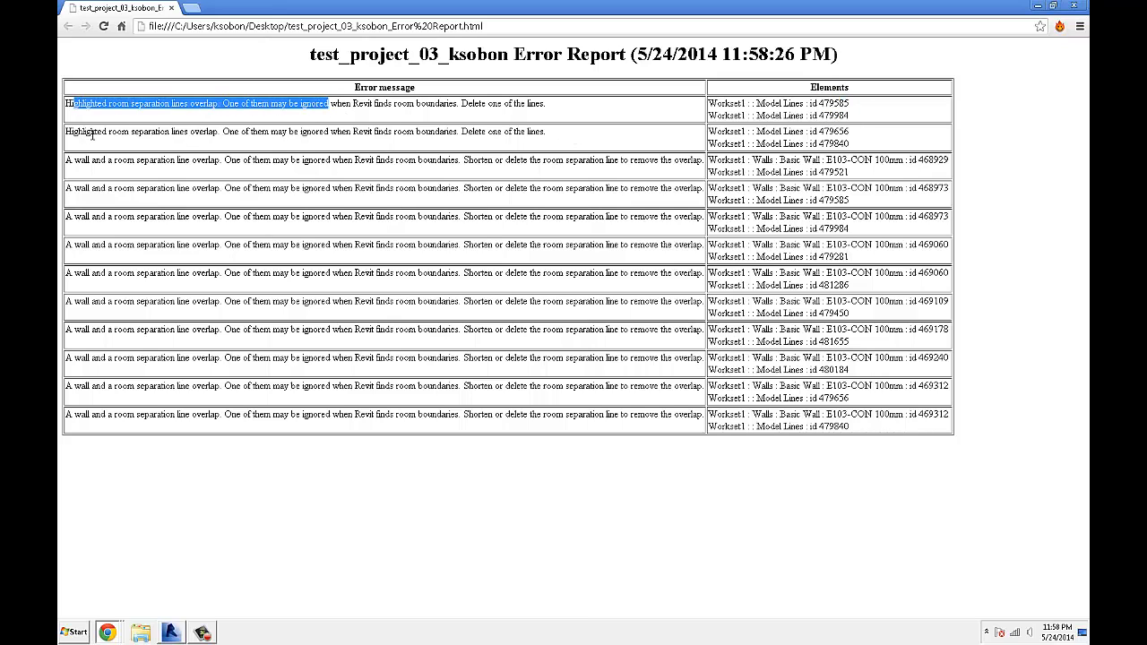
drag(93, 132, 479, 153)
click(478, 154)
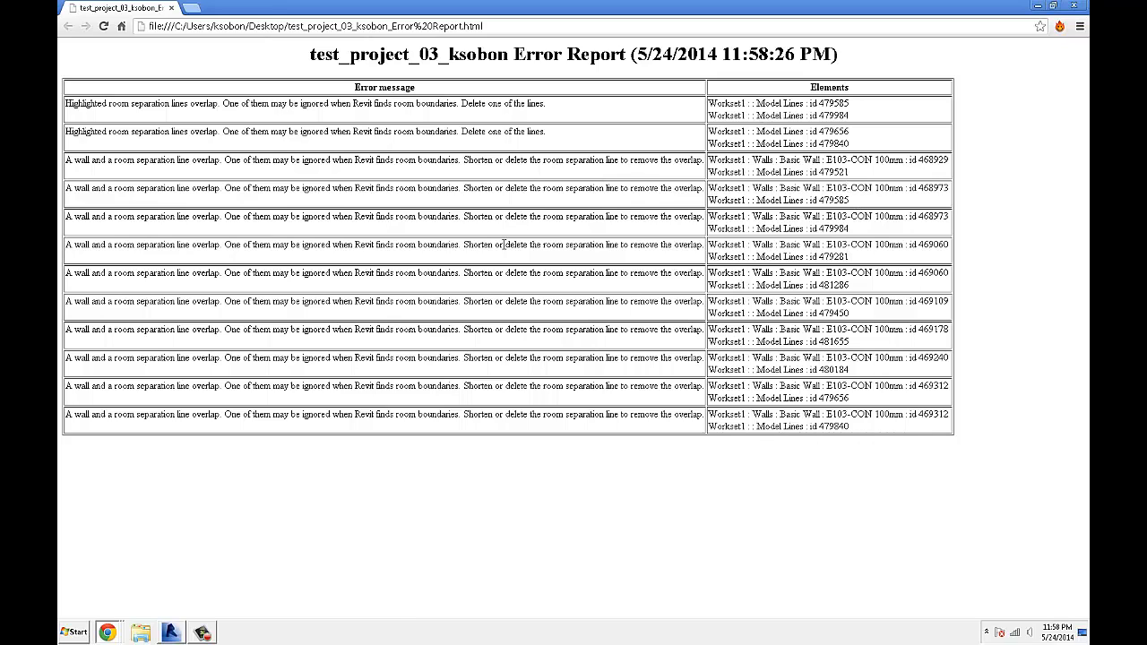
double_click(834, 116)
double_click(834, 104)
click(1074, 6)
click(930, 356)
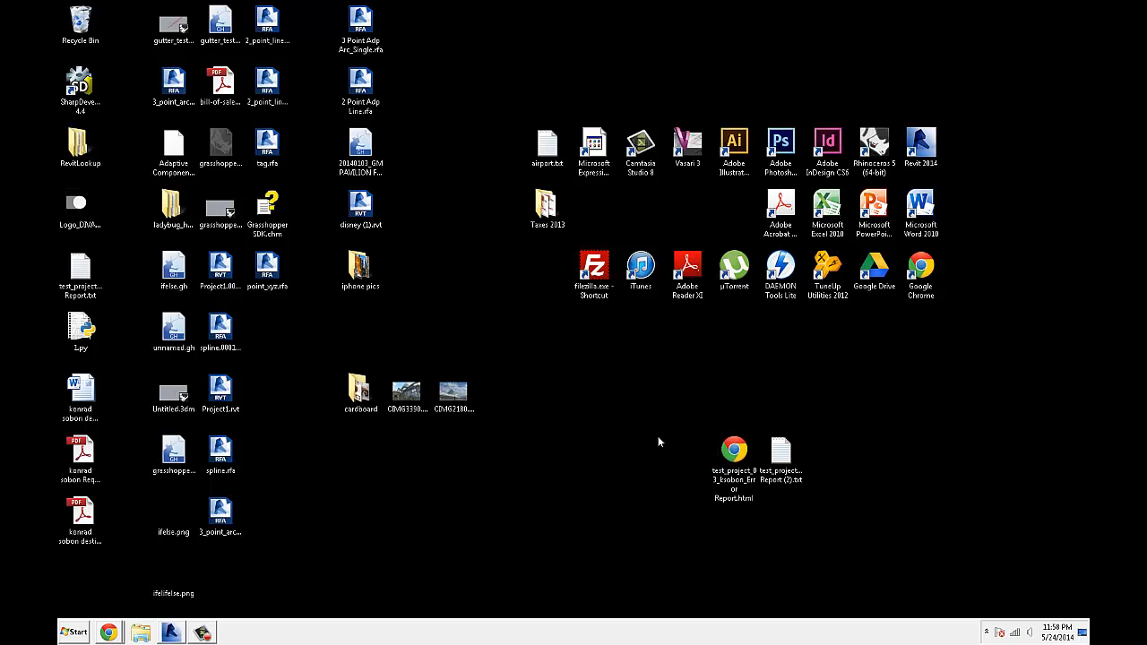
- Rename the exported HTML report on the desktop to a .txt file and accept the extension change
click(780, 473)
click(746, 495)
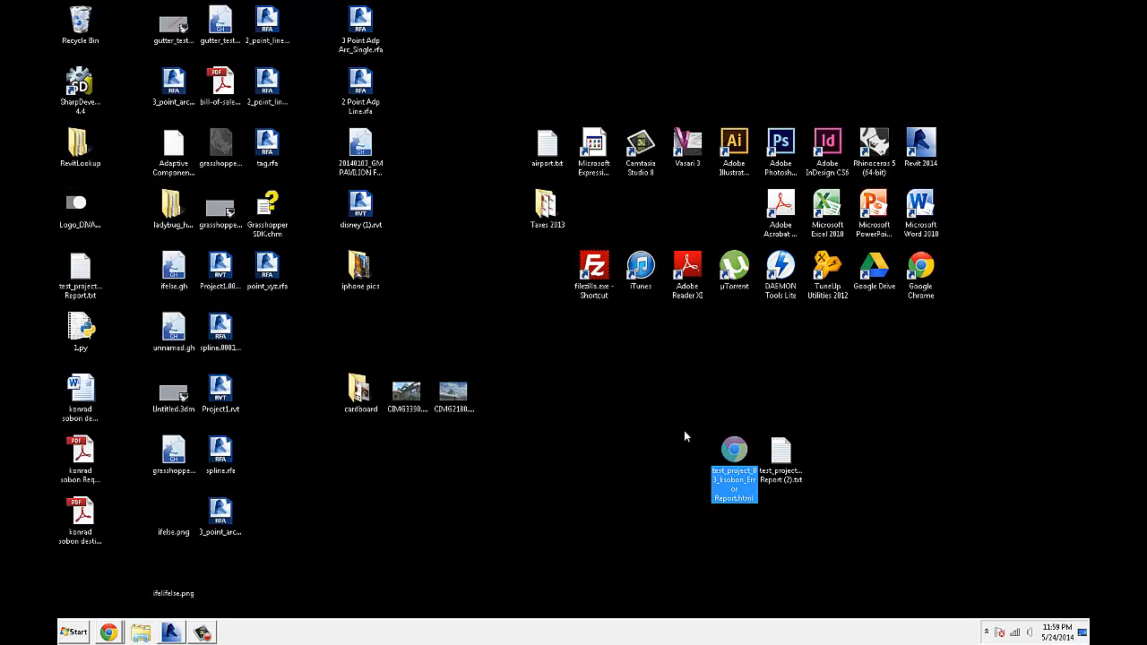
click(518, 462)
click(734, 470)
key(F2)
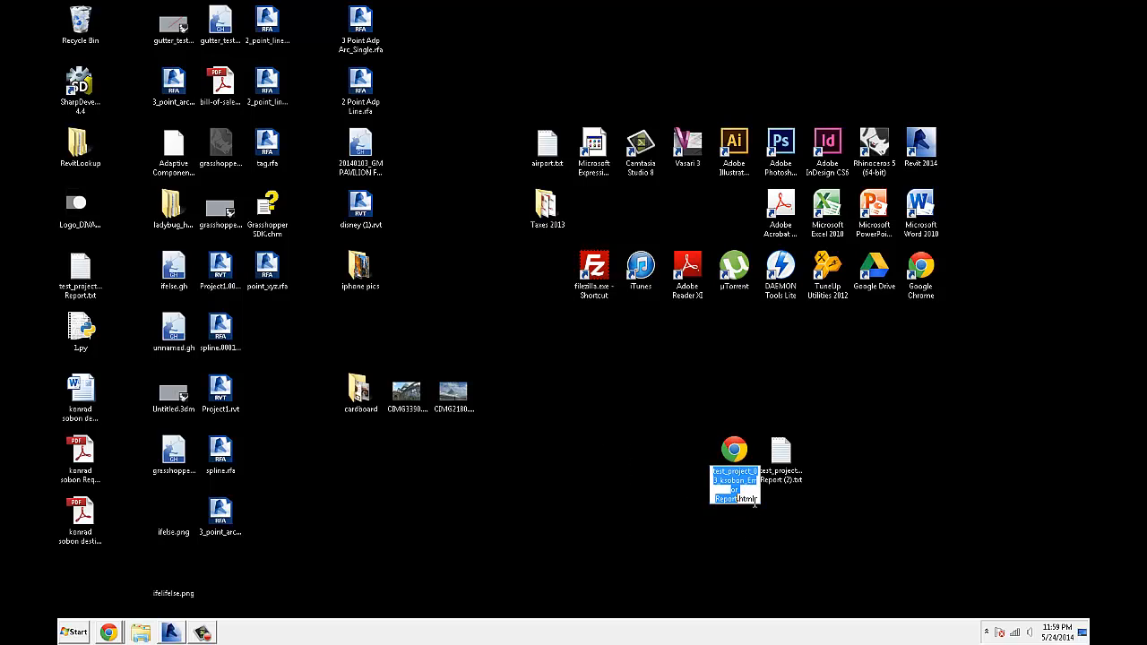
drag(757, 498, 741, 499)
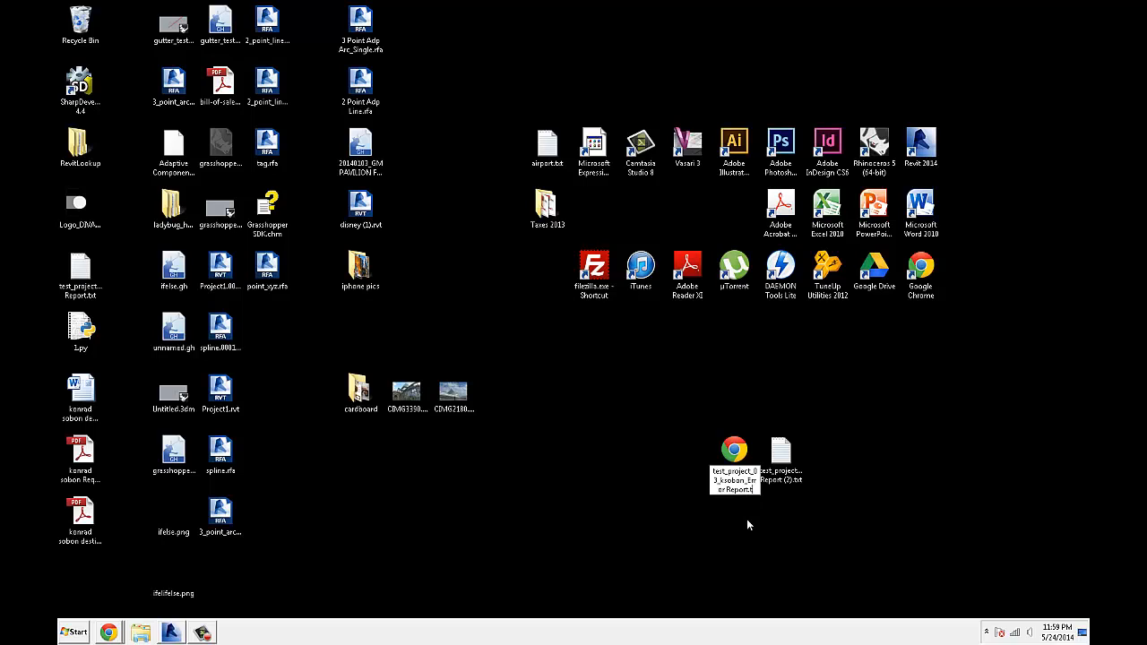
key(Return)
key(Return)
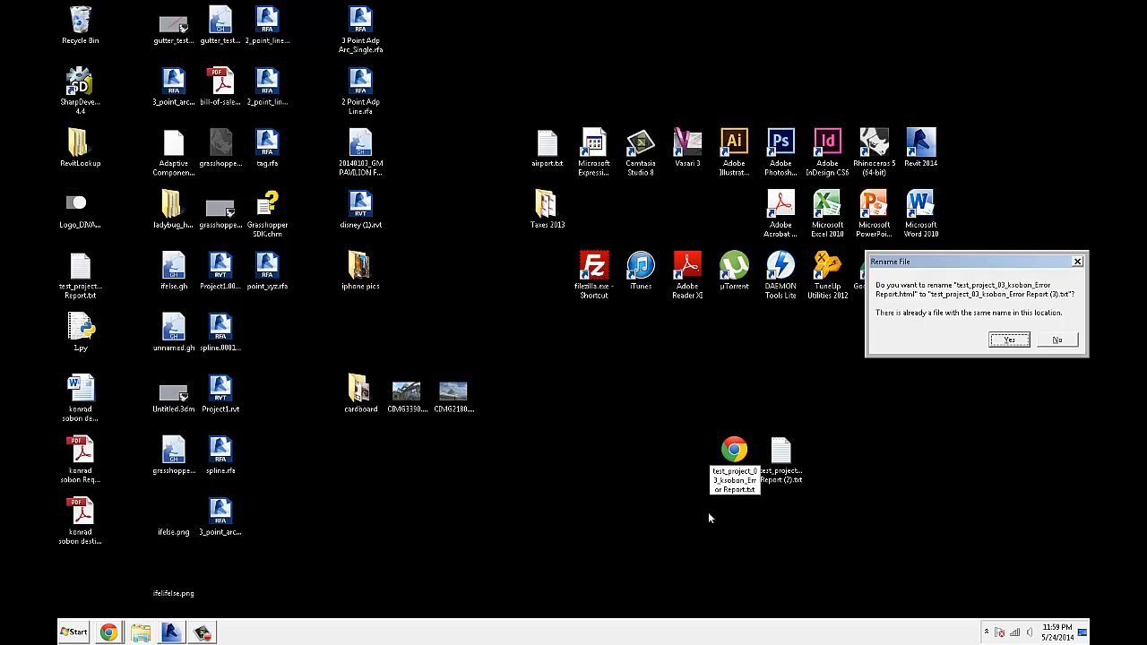
click(1005, 348)
click(782, 541)
- View the report's raw HTML markup in Notepad, selecting all its text, then close it
drag(690, 538, 757, 439)
double_click(735, 457)
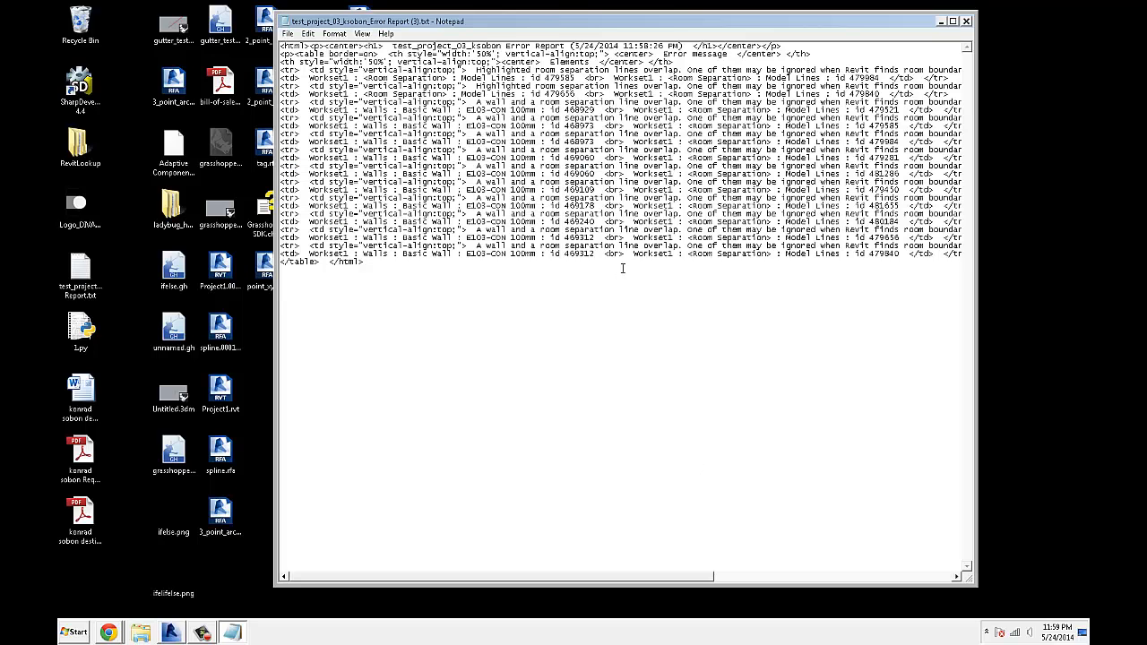
drag(622, 269, 296, 45)
click(384, 271)
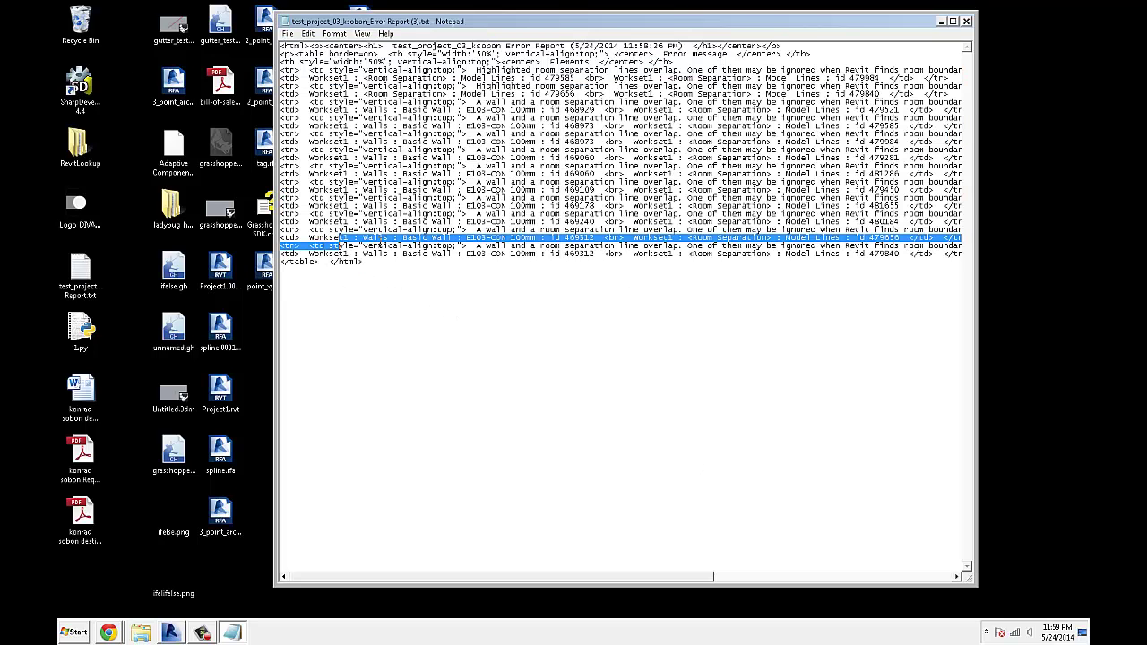
drag(384, 271, 279, 41)
click(398, 268)
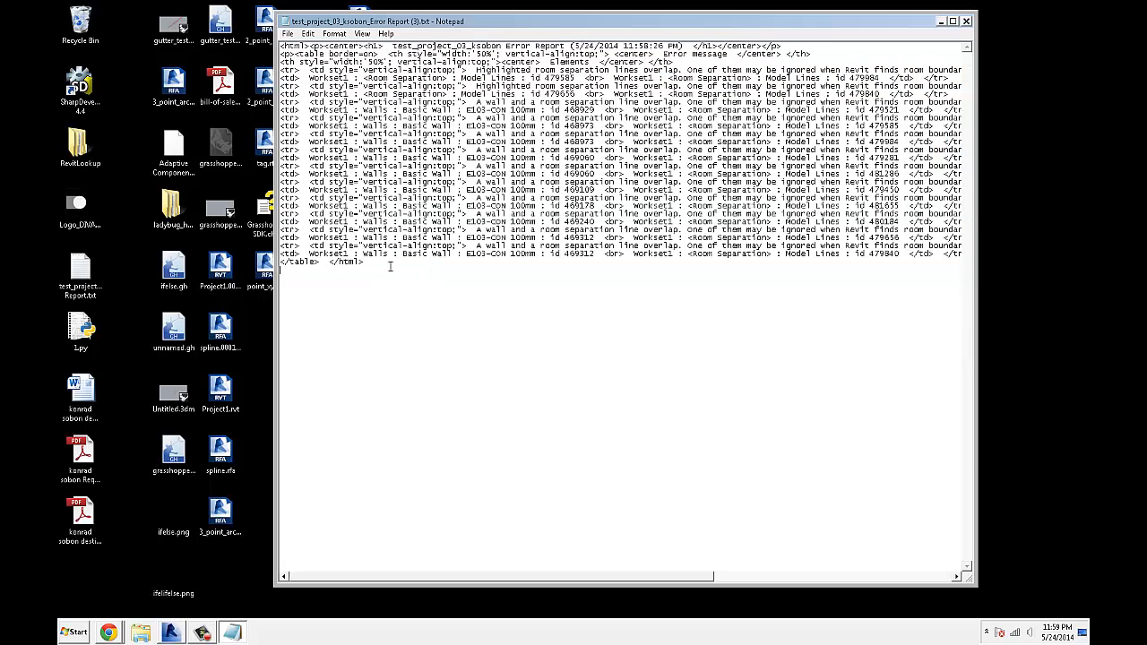
drag(382, 265, 181, 28)
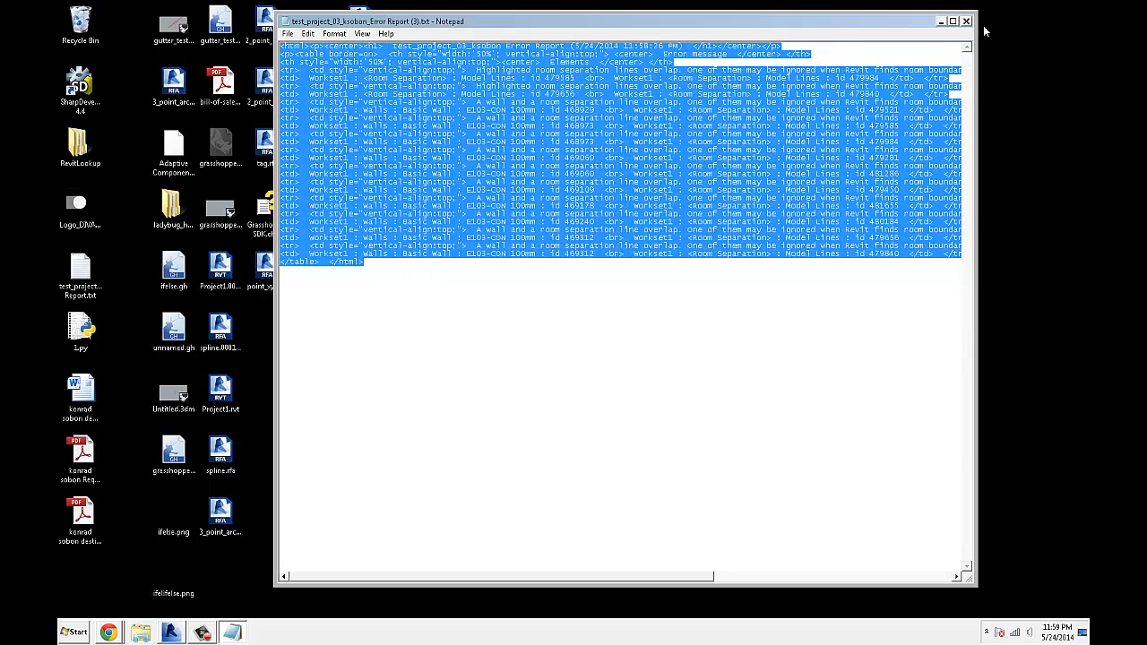
click(967, 22)
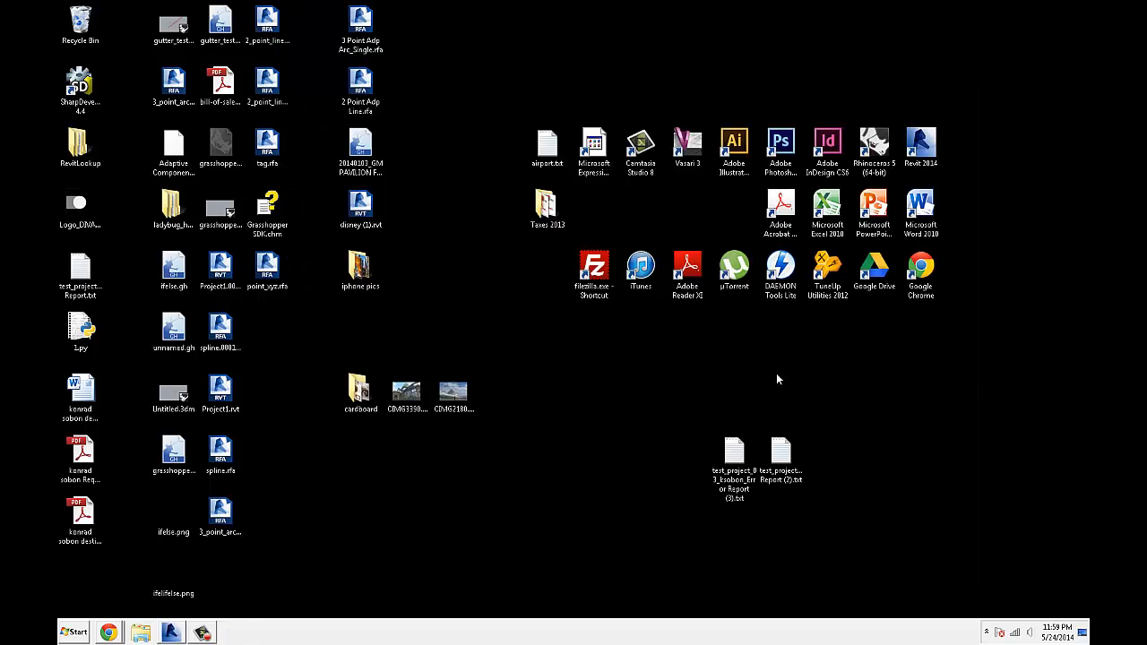
- Bring Revit back and switch to the Dynamo warnings parser graph window
click(734, 453)
click(690, 469)
click(172, 634)
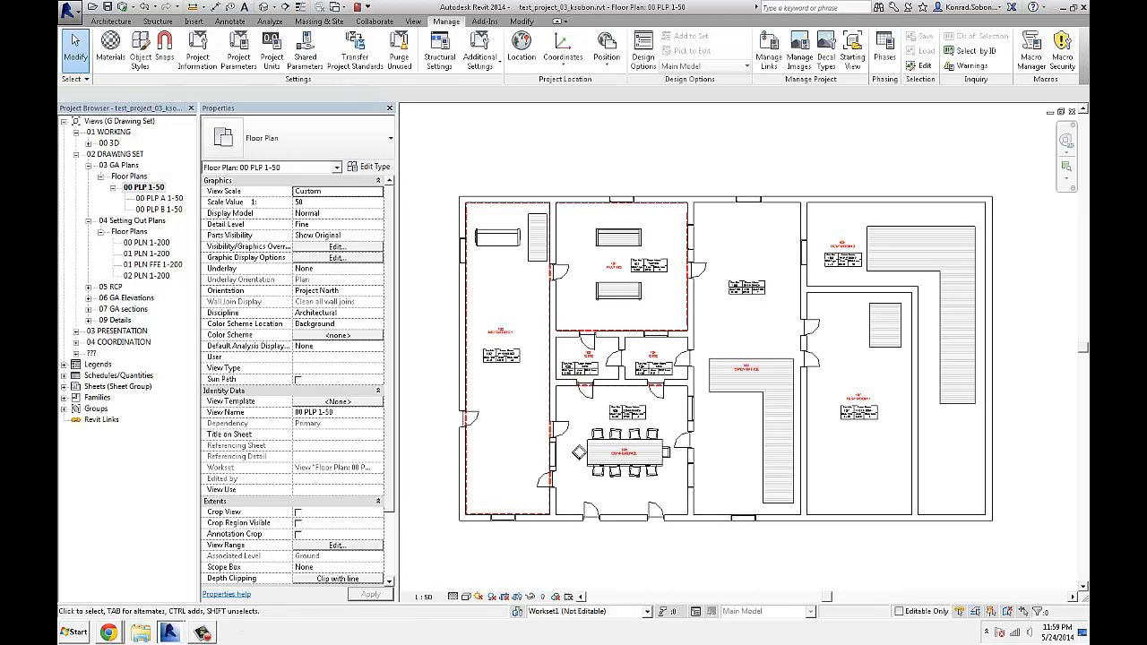
scroll(681, 258, down, 1)
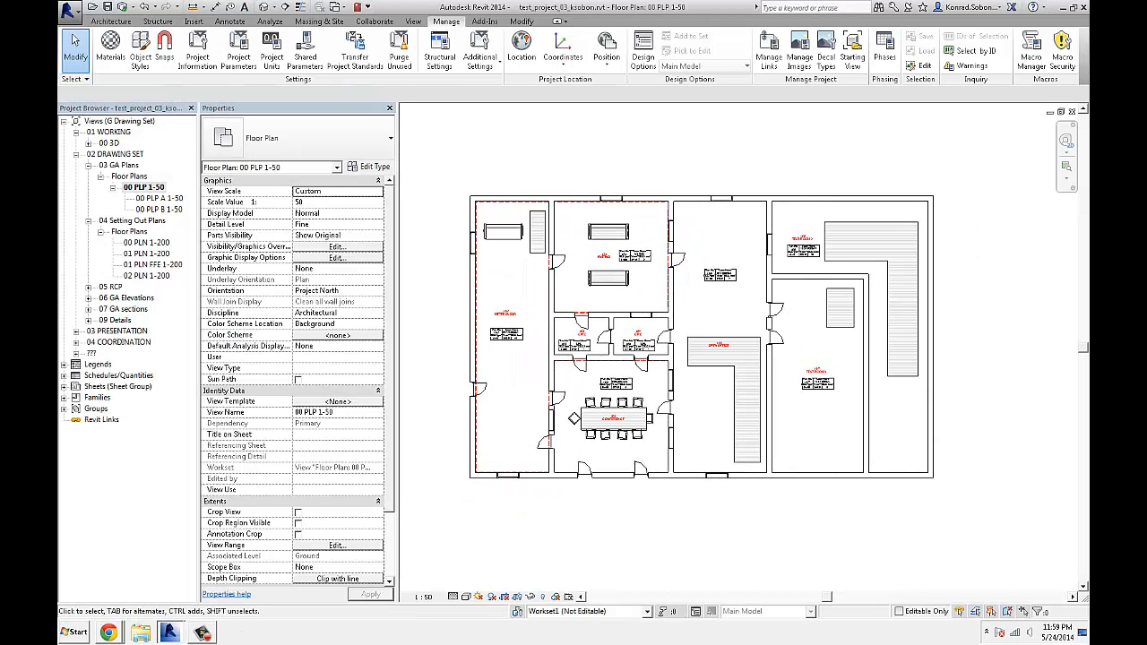
key(alt+Tab)
mouse_move(666, 137)
mouse_down()
mouse_move(496, 310)
mouse_move(497, 9)
mouse_up()
scroll(475, 296, down, 4)
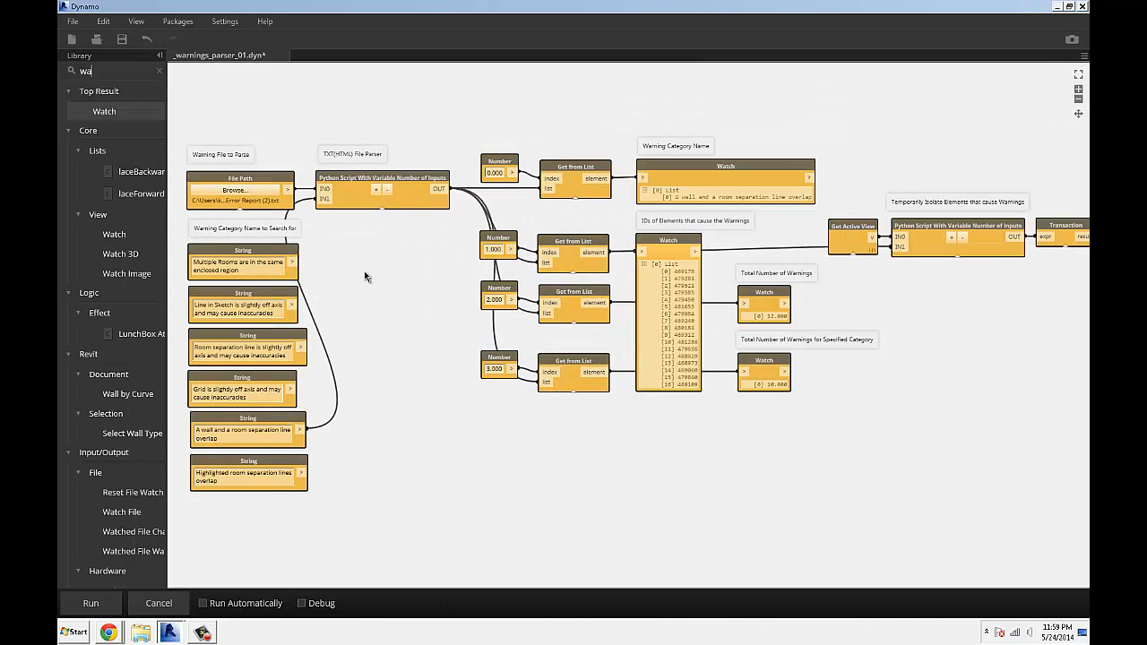
scroll(364, 271, down, 1)
- Point the File Path node at test_project_03_ksobon_Error Report.txt and check the overlap category text
click(256, 154)
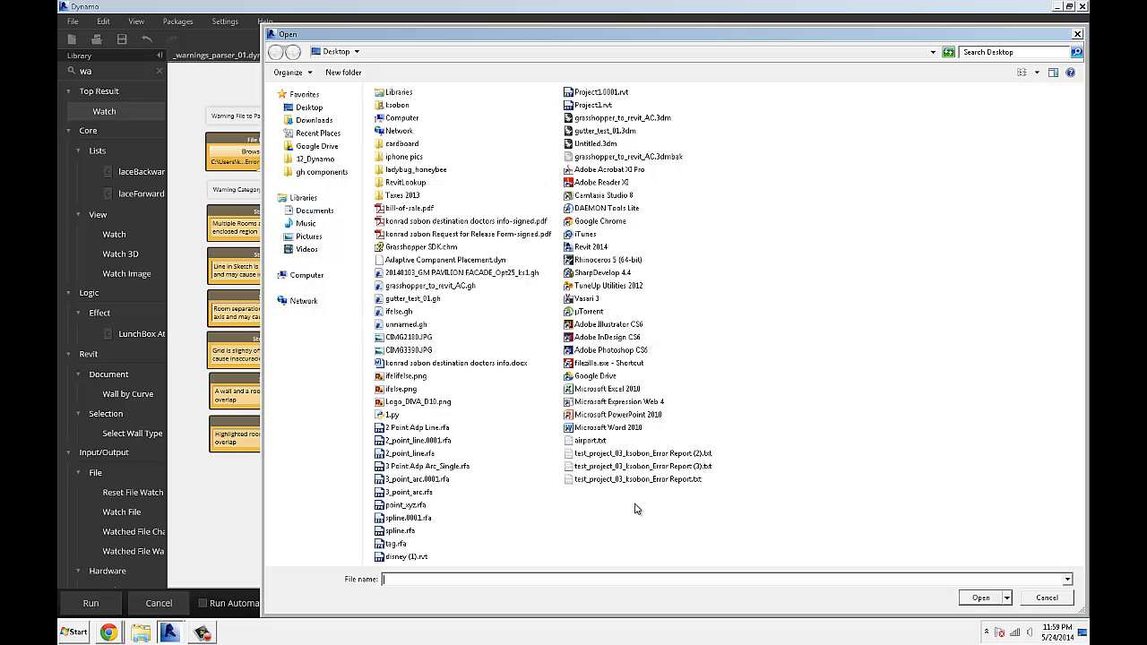
double_click(619, 480)
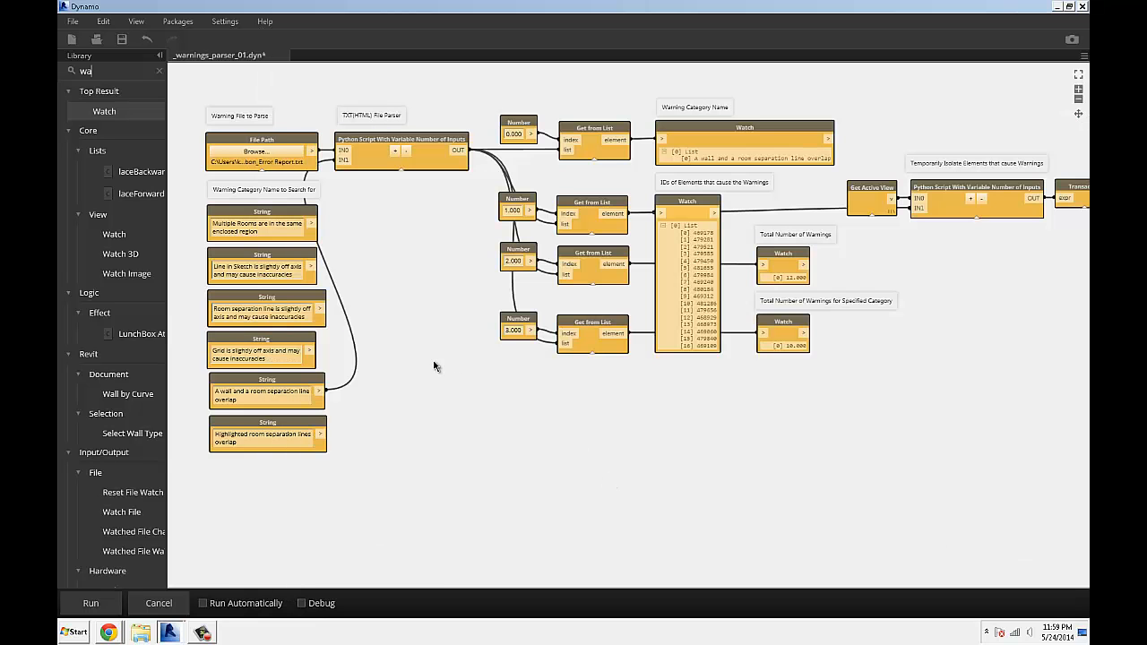
scroll(417, 332, down, 1)
scroll(295, 376, up, 5)
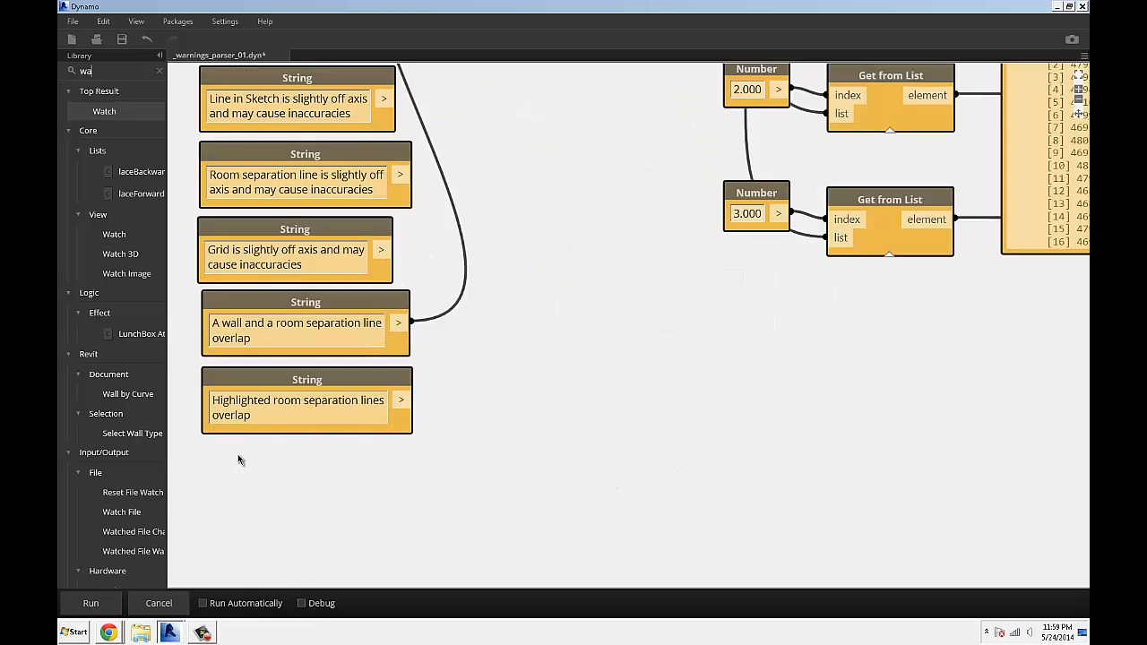
scroll(238, 460, up, 1)
scroll(335, 325, up, 1)
click(335, 324)
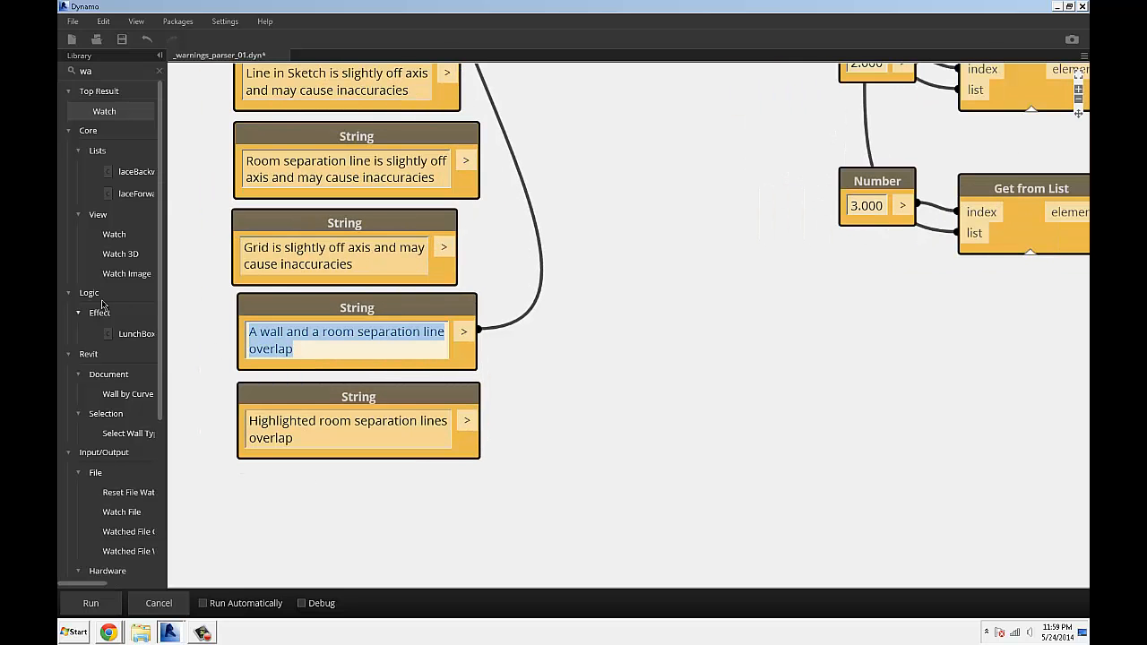
click(568, 340)
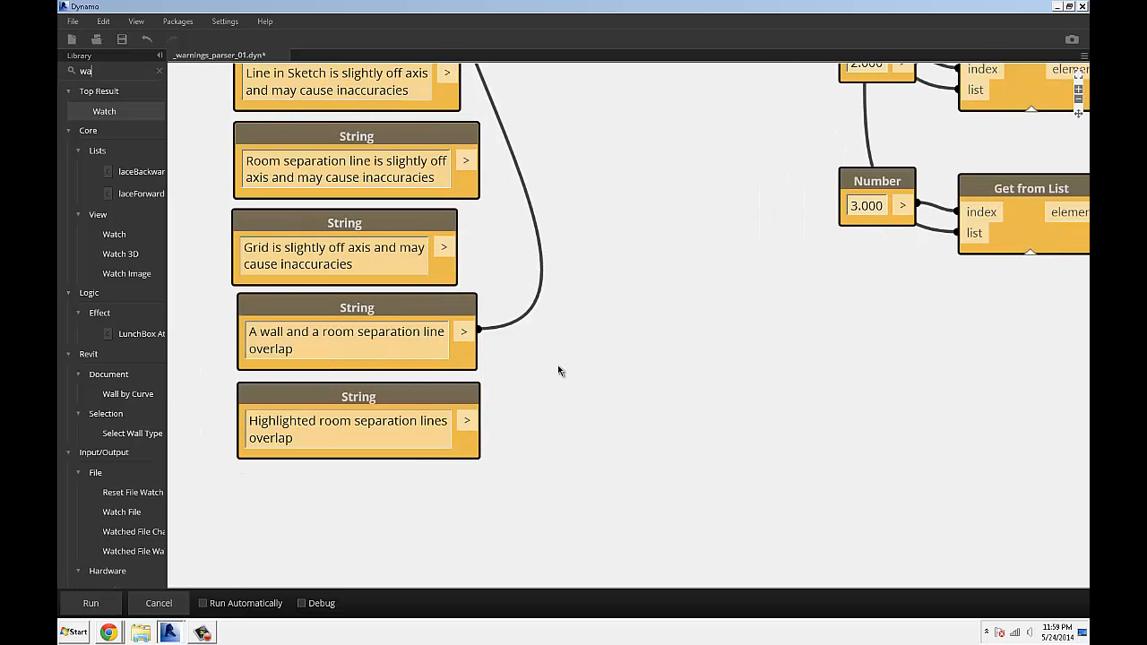
scroll(562, 372, down, 4)
scroll(513, 313, down, 1)
scroll(513, 313, up, 1)
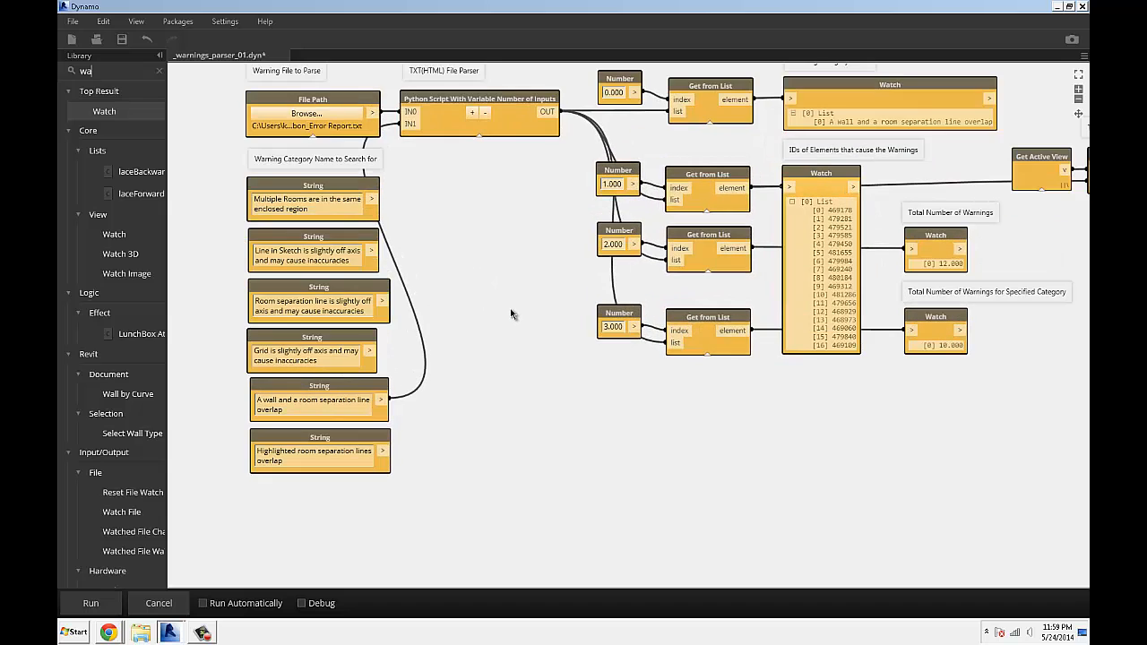
drag(506, 288, 484, 326)
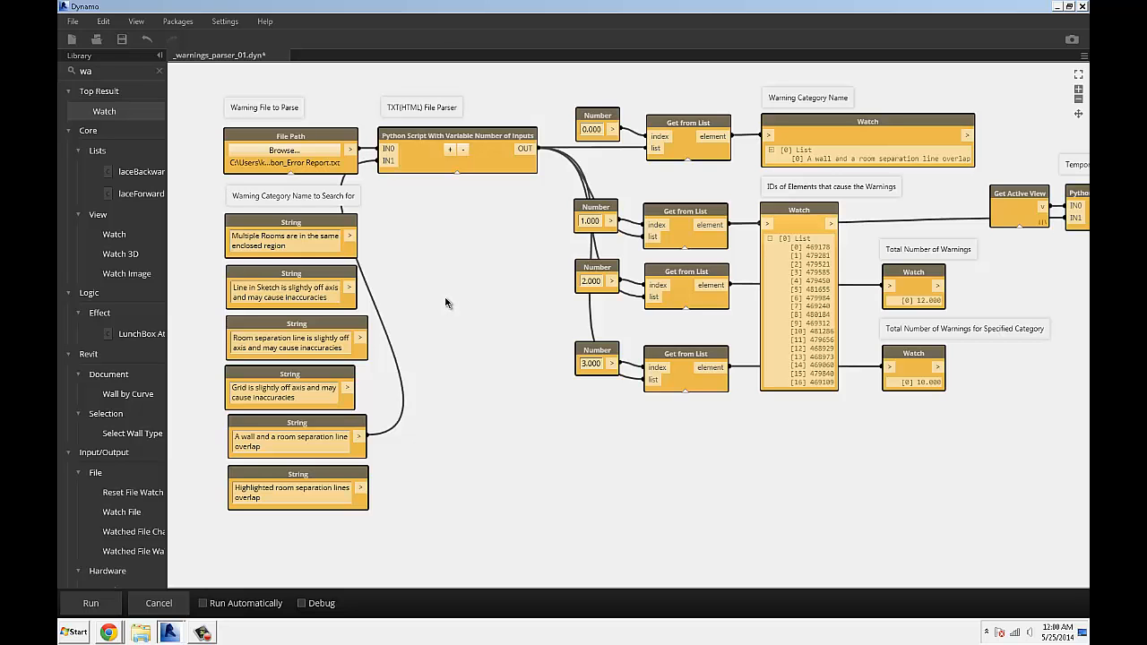
drag(483, 231, 455, 229)
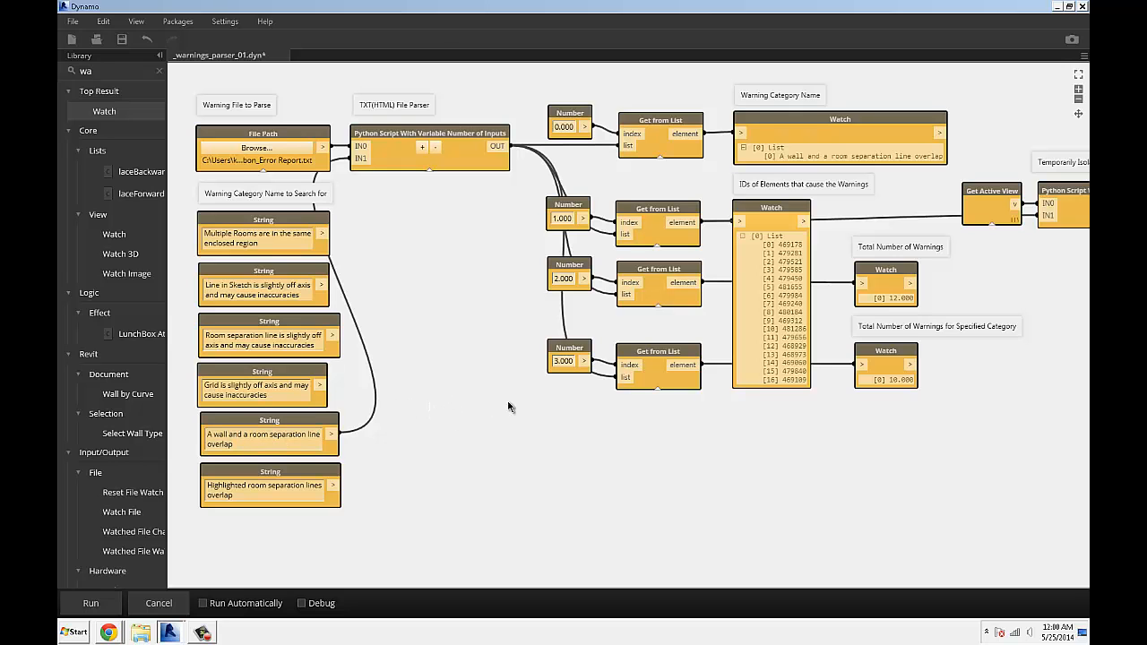
scroll(396, 403, up, 1)
scroll(396, 402, down, 2)
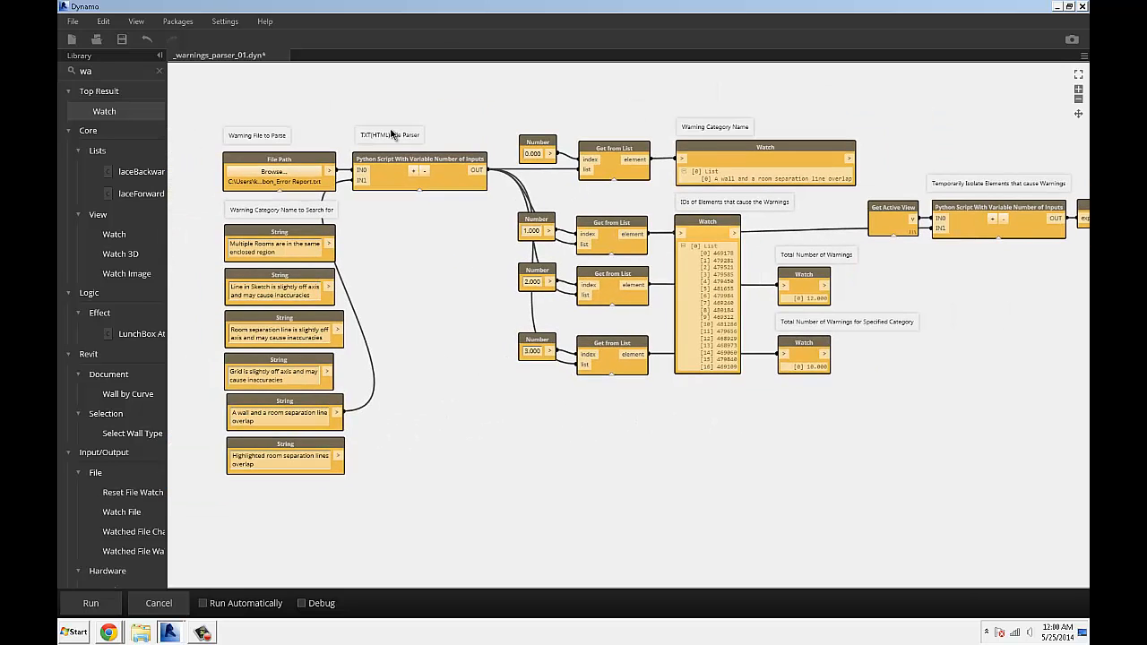
scroll(480, 307, up, 2)
scroll(538, 269, up, 2)
scroll(663, 233, up, 1)
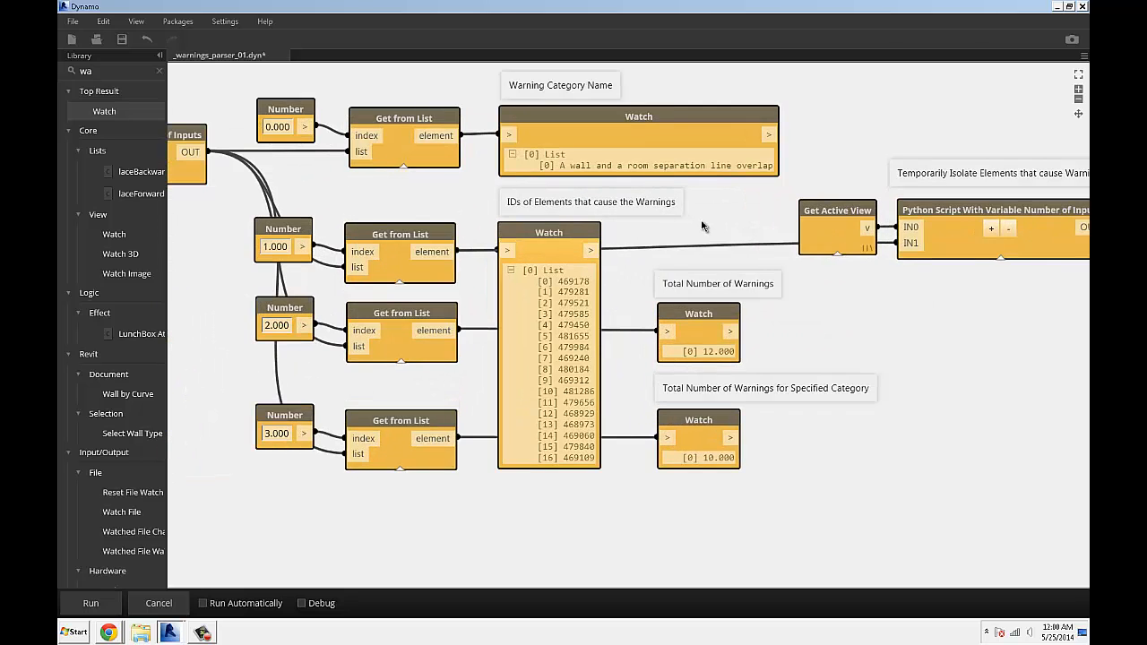
drag(703, 226, 647, 213)
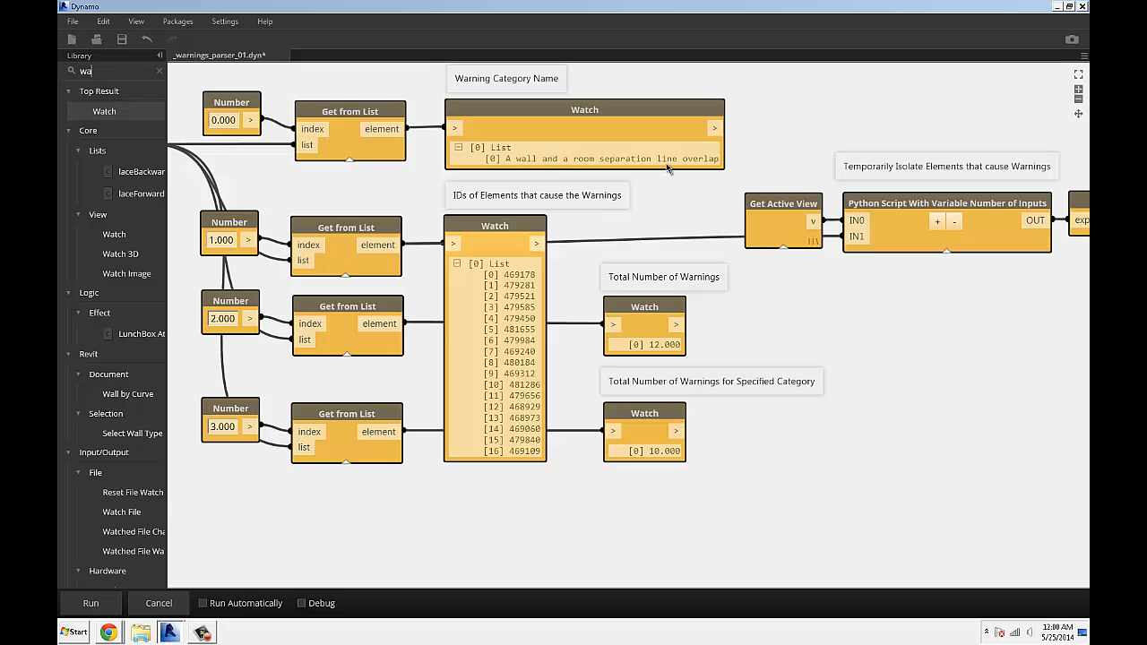
drag(631, 276, 631, 247)
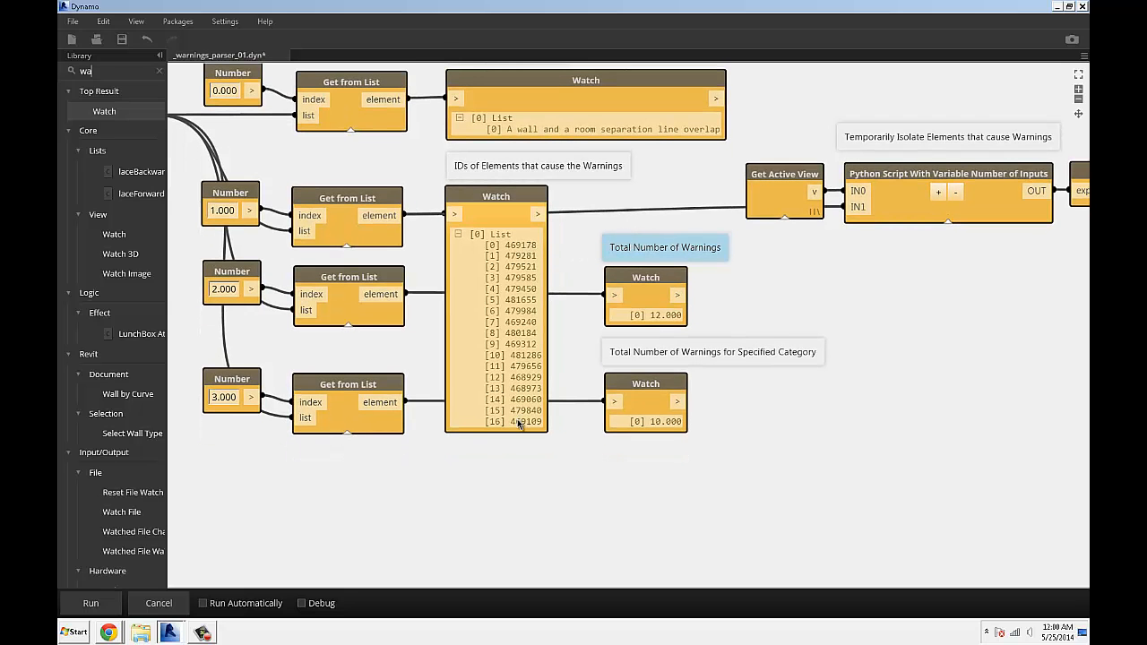
drag(565, 280, 556, 296)
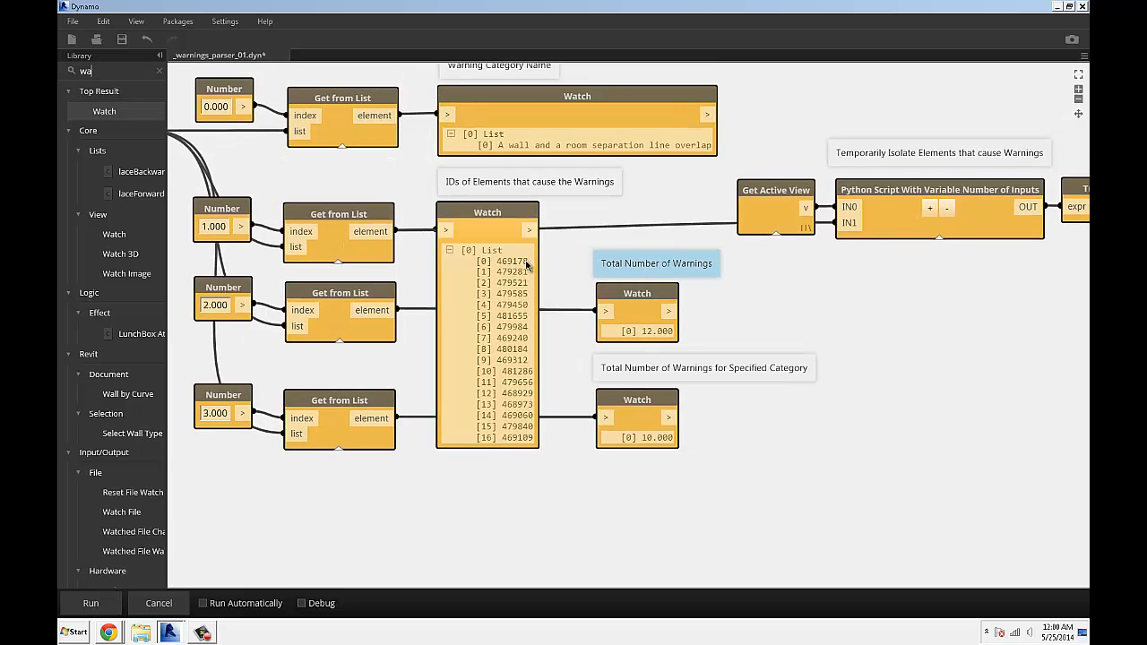
mouse_move(787, 325)
mouse_down()
mouse_move(693, 320)
mouse_move(688, 271)
mouse_up()
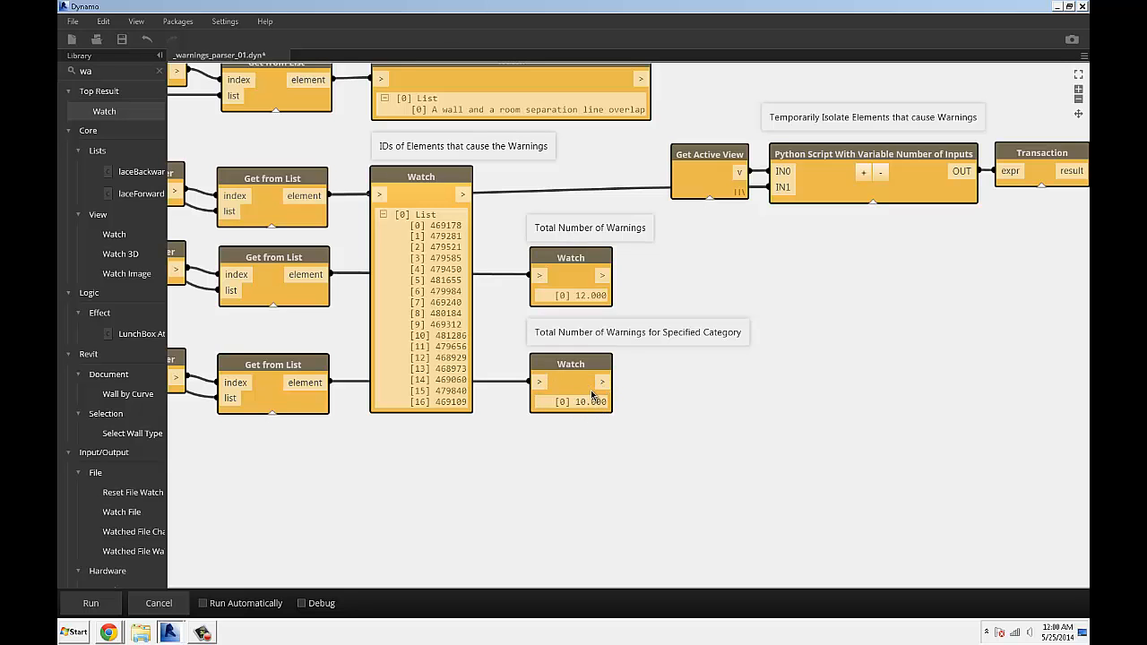
drag(518, 200, 525, 260)
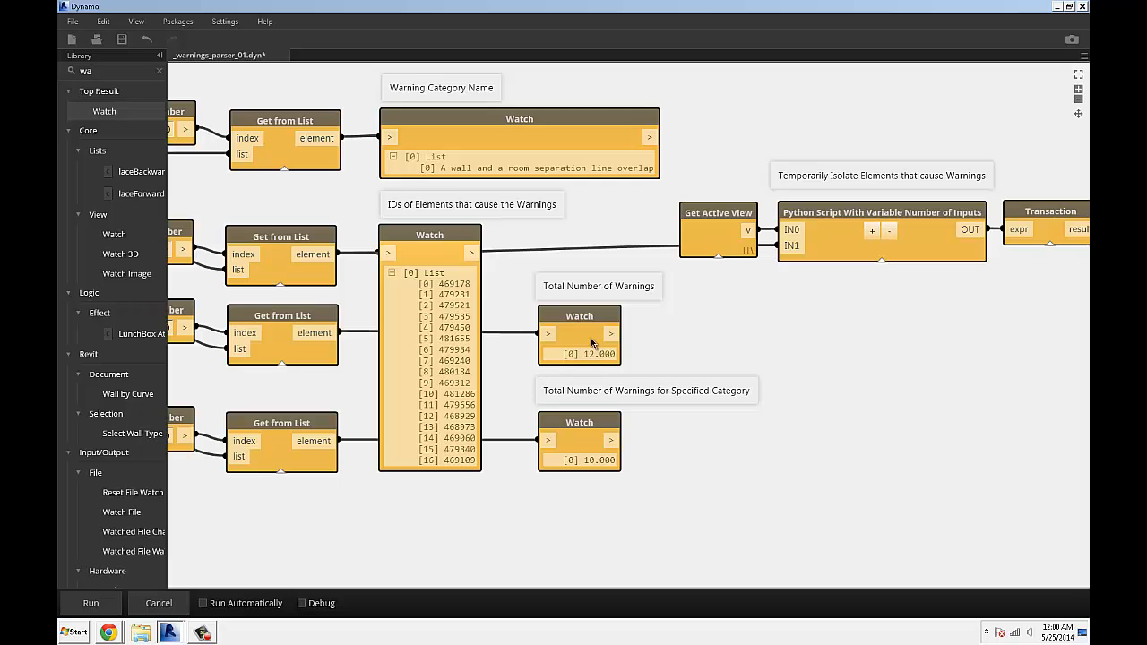
drag(675, 352, 661, 341)
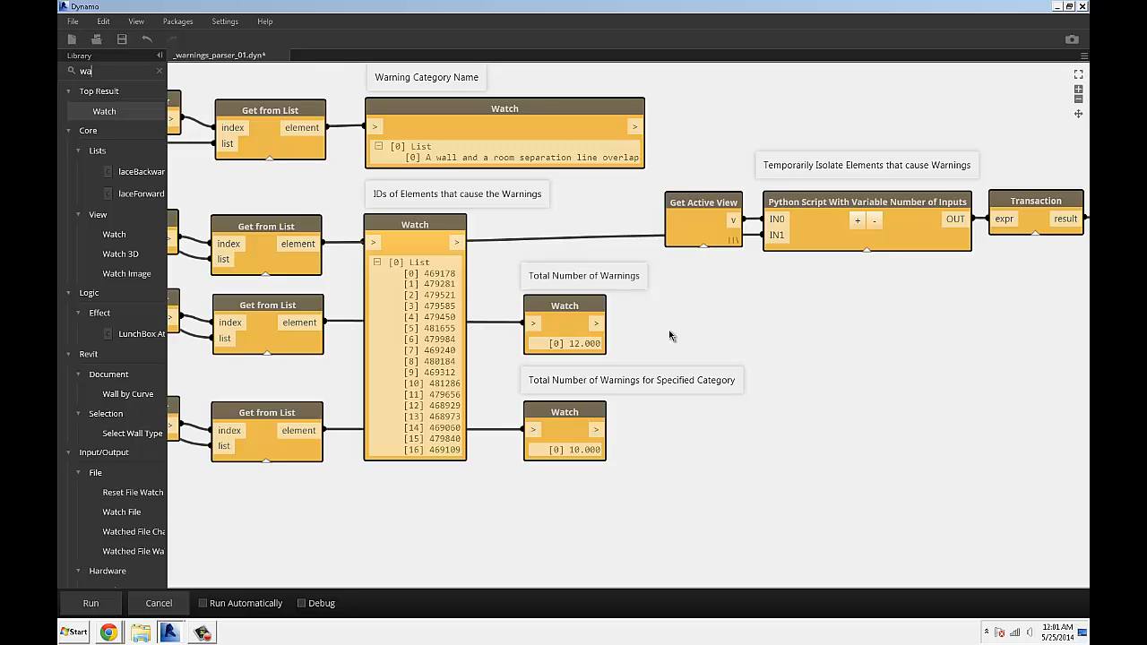
- Pan to the Active View Name watch and the ID list, highlighting the Total Number of Warnings note
drag(771, 328, 658, 328)
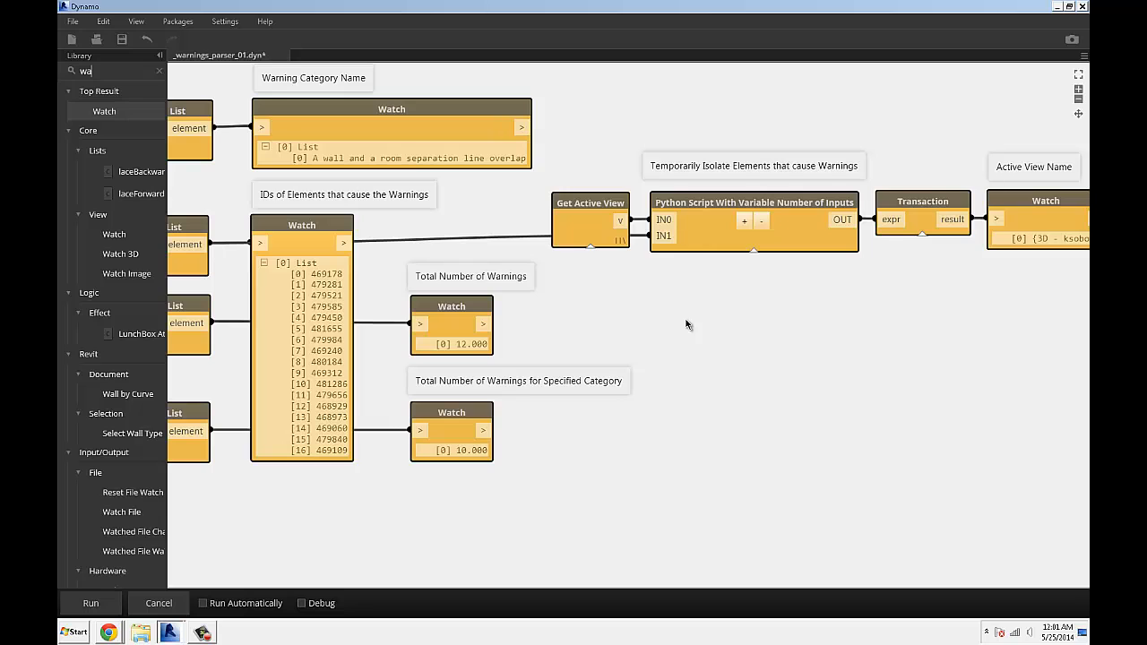
drag(663, 327, 466, 349)
drag(321, 358, 344, 357)
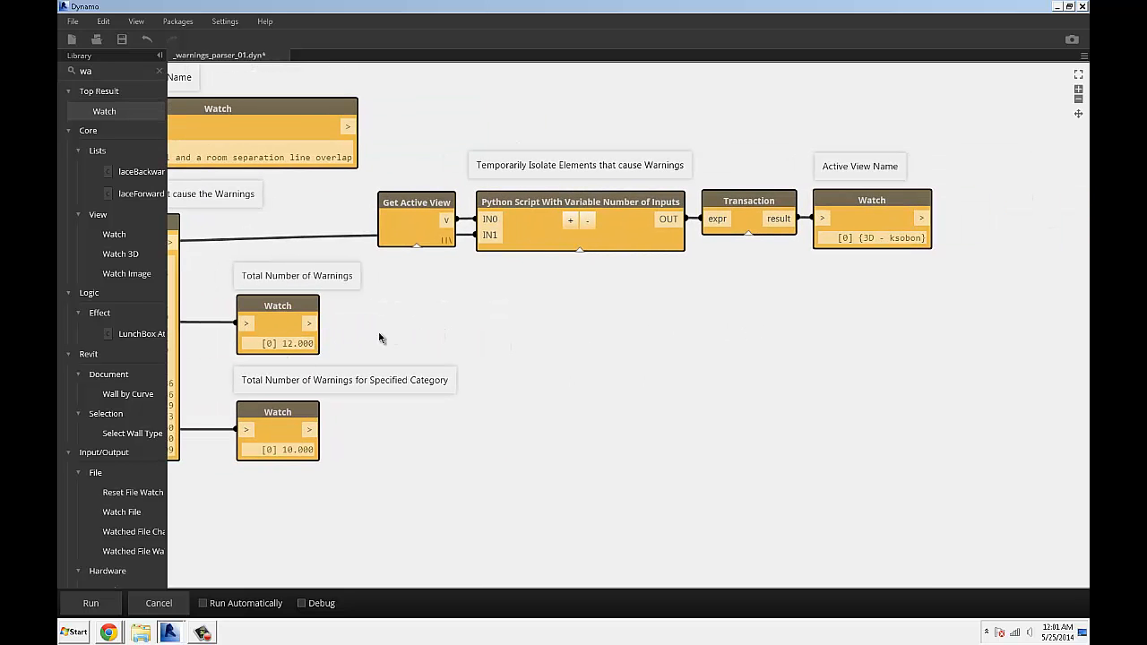
drag(561, 319, 566, 328)
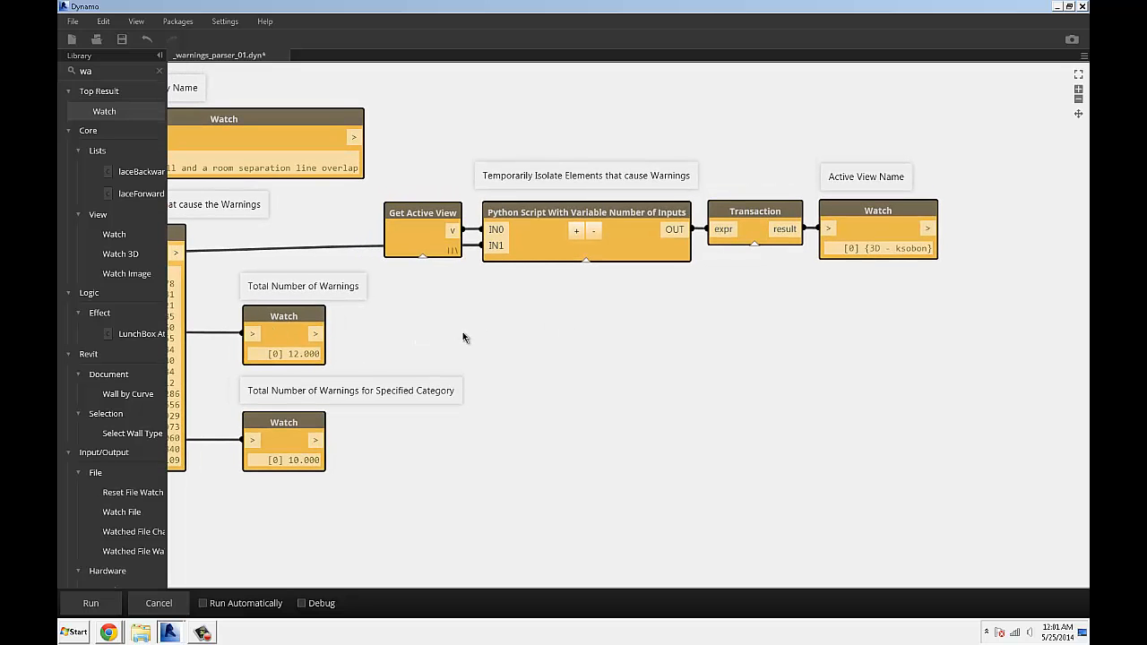
drag(439, 338, 470, 343)
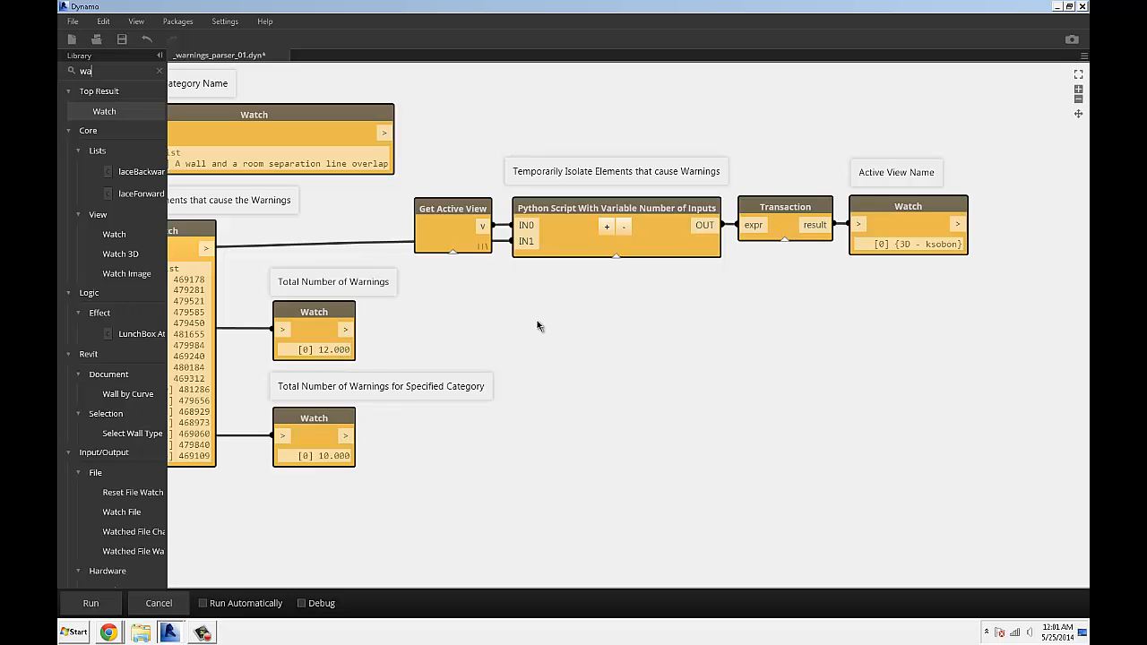
drag(418, 353, 248, 265)
click(428, 332)
drag(377, 357, 251, 264)
click(409, 339)
- Pan further across the graph, check the Revit plan behind Dynamo and bring Dynamo back
drag(613, 324, 552, 325)
scroll(484, 322, down, 2)
scroll(565, 309, up, 1)
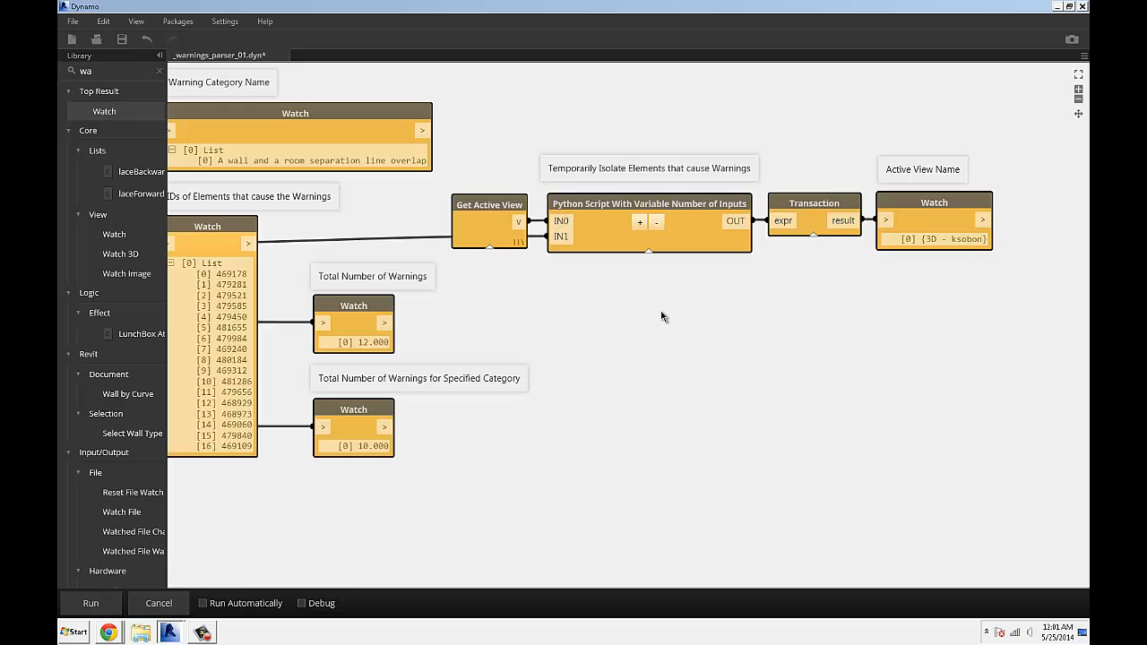
drag(663, 318, 649, 316)
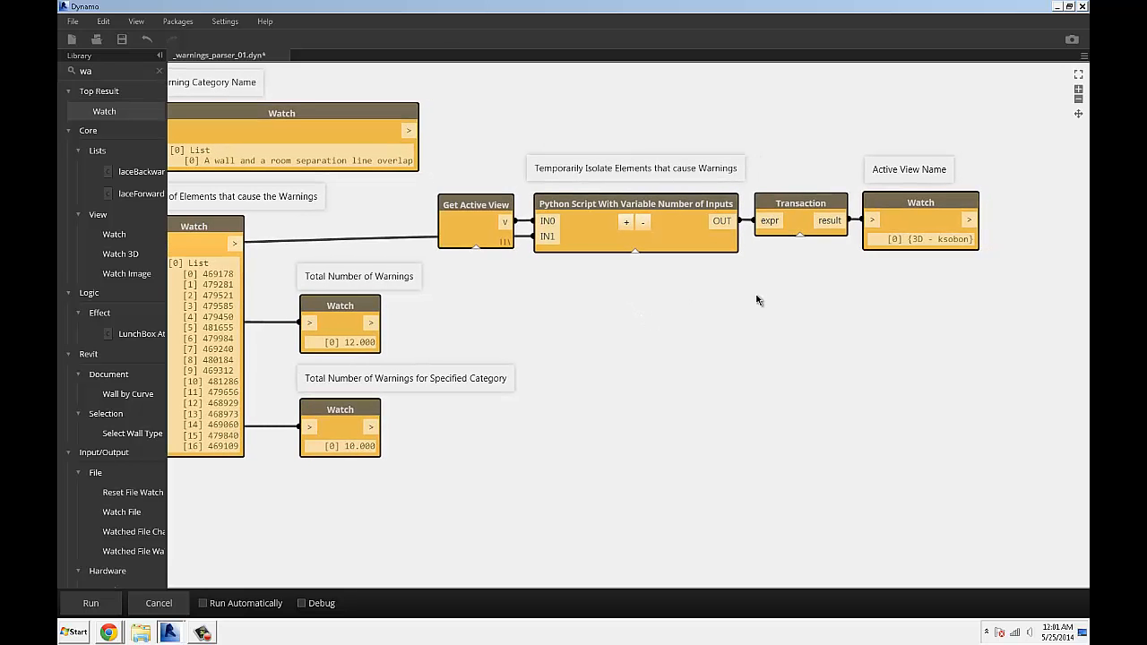
drag(846, 334, 681, 309)
scroll(549, 302, down, 1)
scroll(549, 302, down, 1)
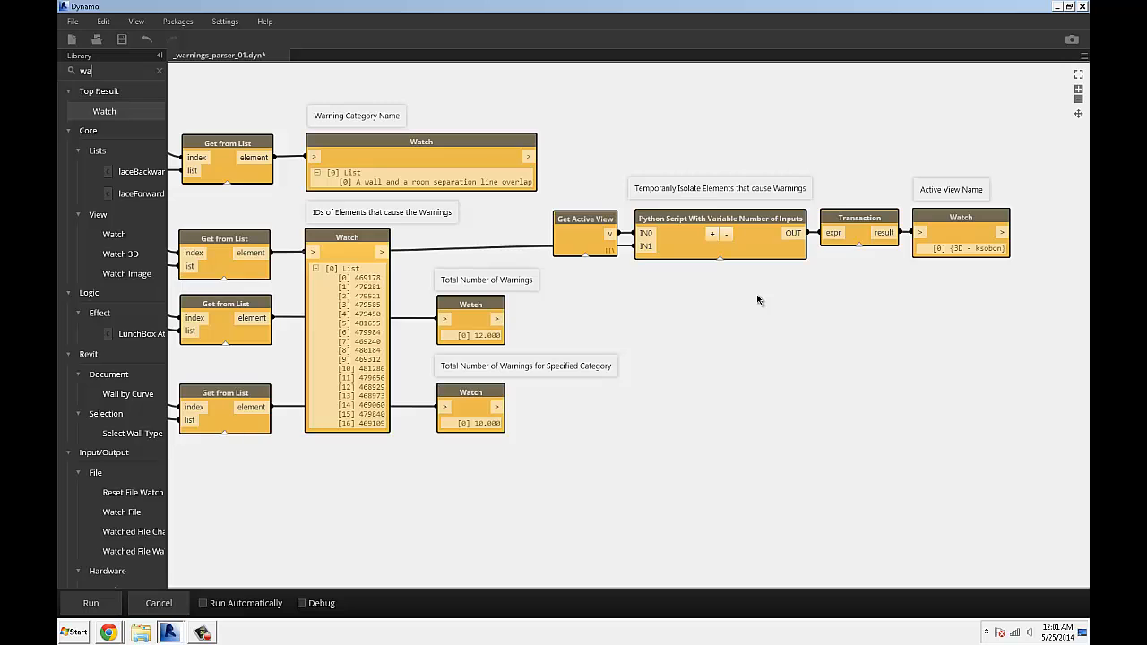
click(1057, 7)
scroll(681, 291, up, 1)
scroll(627, 268, up, 1)
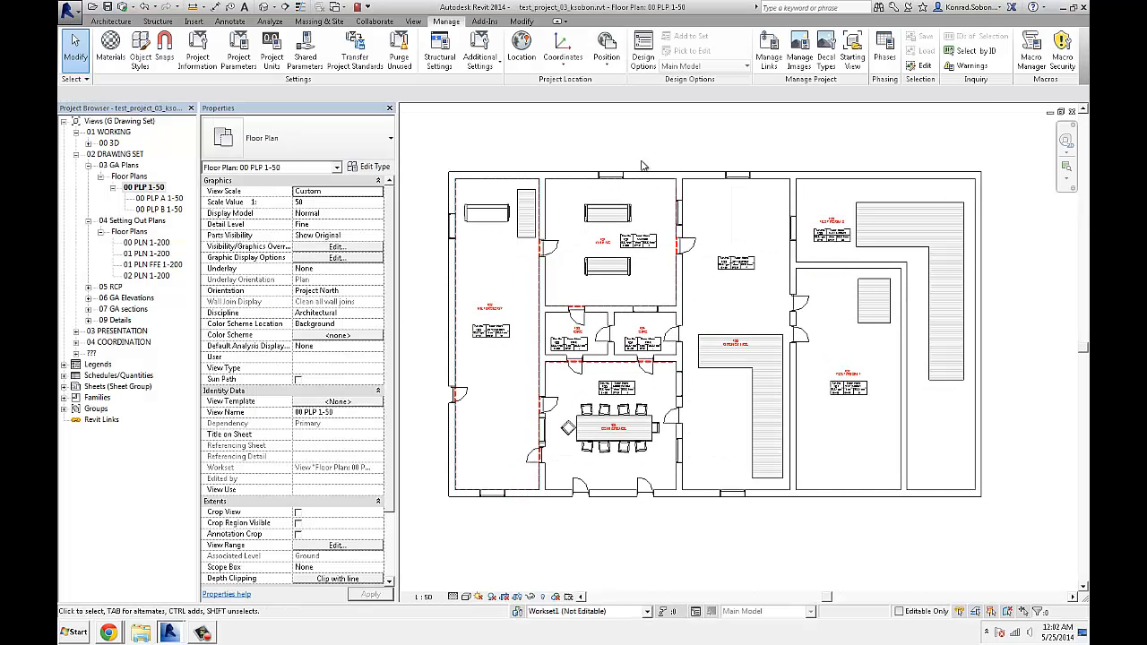
mouse_move(169, 633)
click(170, 601)
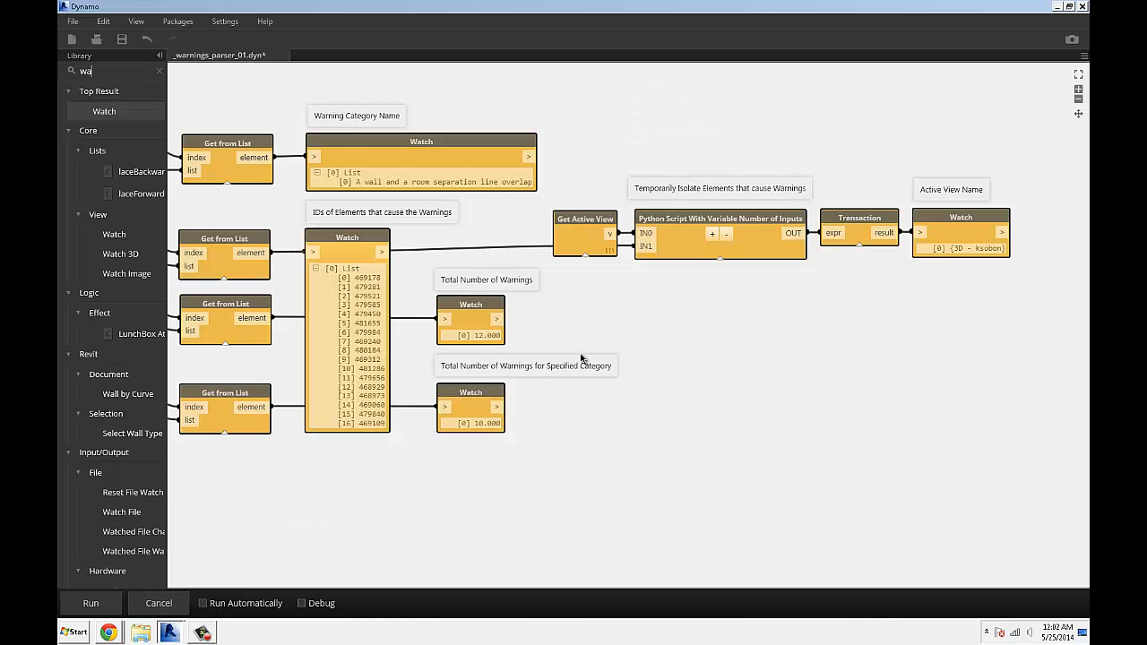
scroll(623, 339, down, 1)
- Snap Dynamo to the left half beside the Revit floor plan and pan to the graph's right end
key(super+Left)
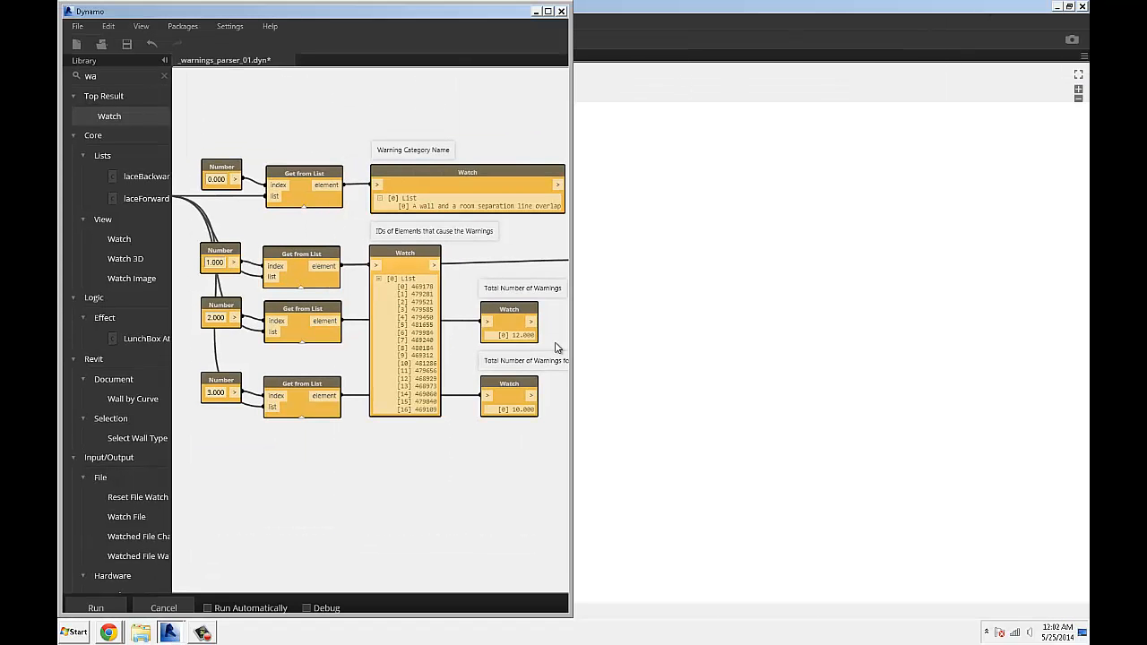
scroll(789, 269, up, 2)
scroll(788, 251, up, 2)
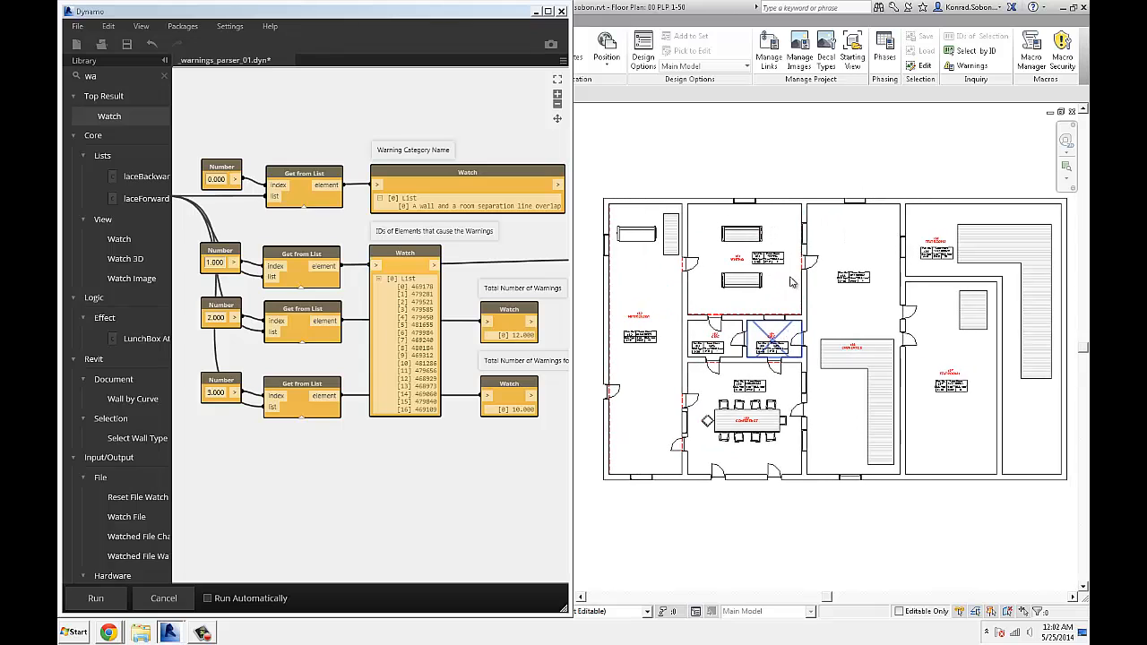
scroll(791, 219, up, 3)
scroll(699, 242, up, 2)
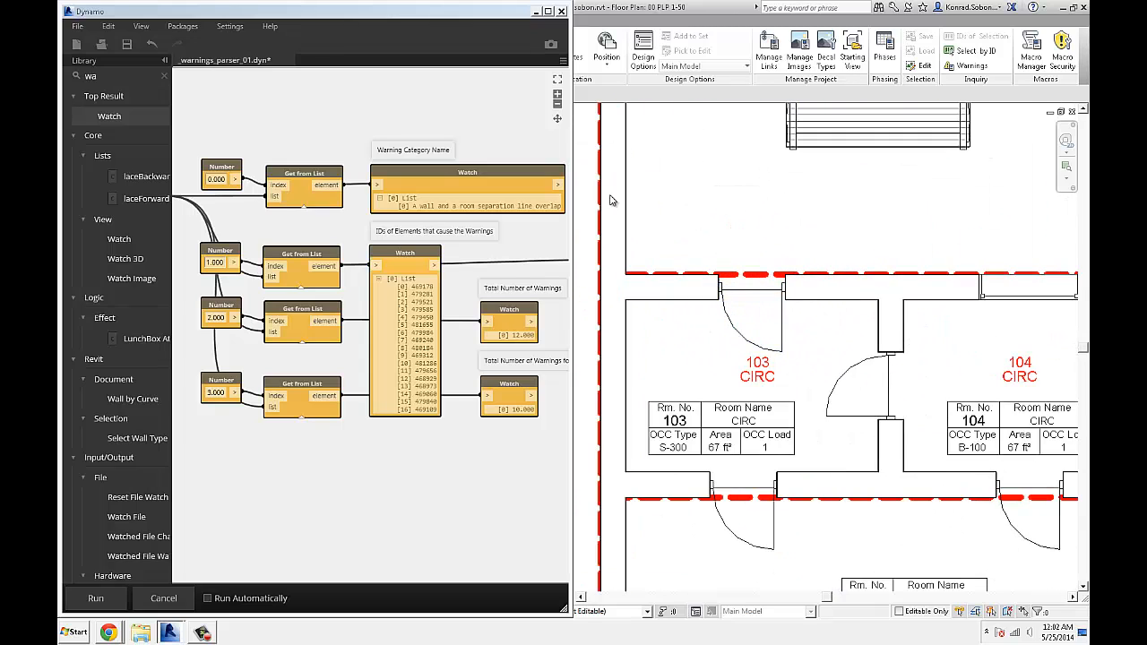
scroll(607, 242, down, 3)
scroll(717, 313, down, 2)
scroll(741, 338, down, 2)
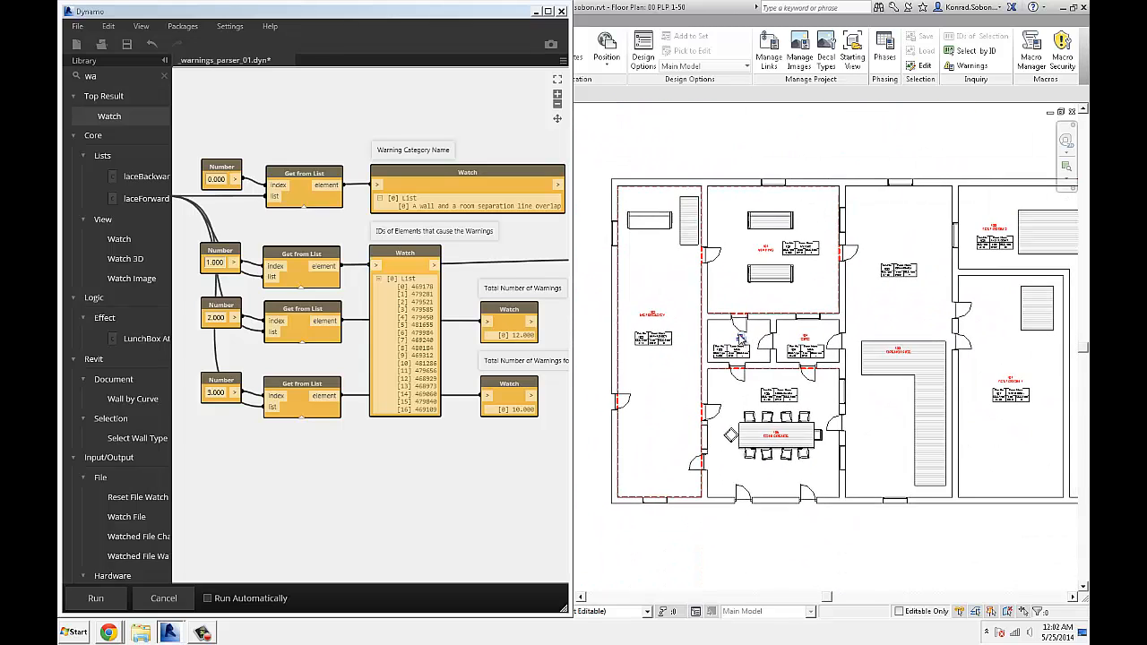
scroll(740, 339, up, 2)
scroll(740, 339, down, 1)
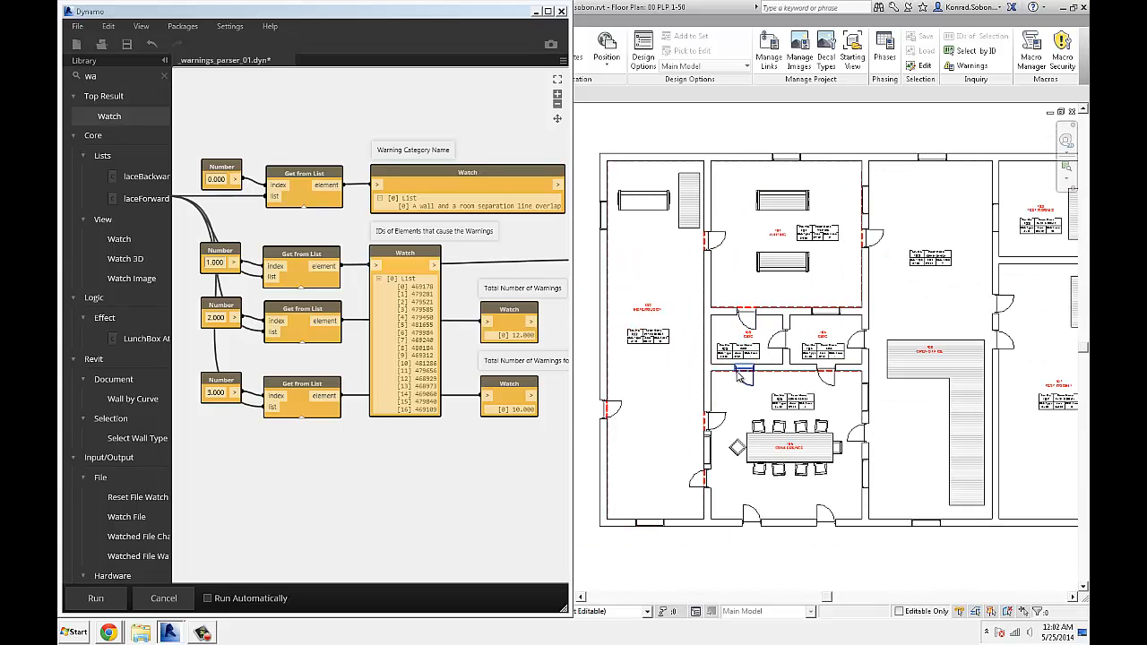
scroll(346, 474, down, 2)
scroll(300, 466, up, 1)
scroll(300, 466, down, 2)
scroll(448, 394, up, 3)
scroll(287, 340, down, 2)
drag(296, 349, 331, 384)
scroll(330, 383, up, 4)
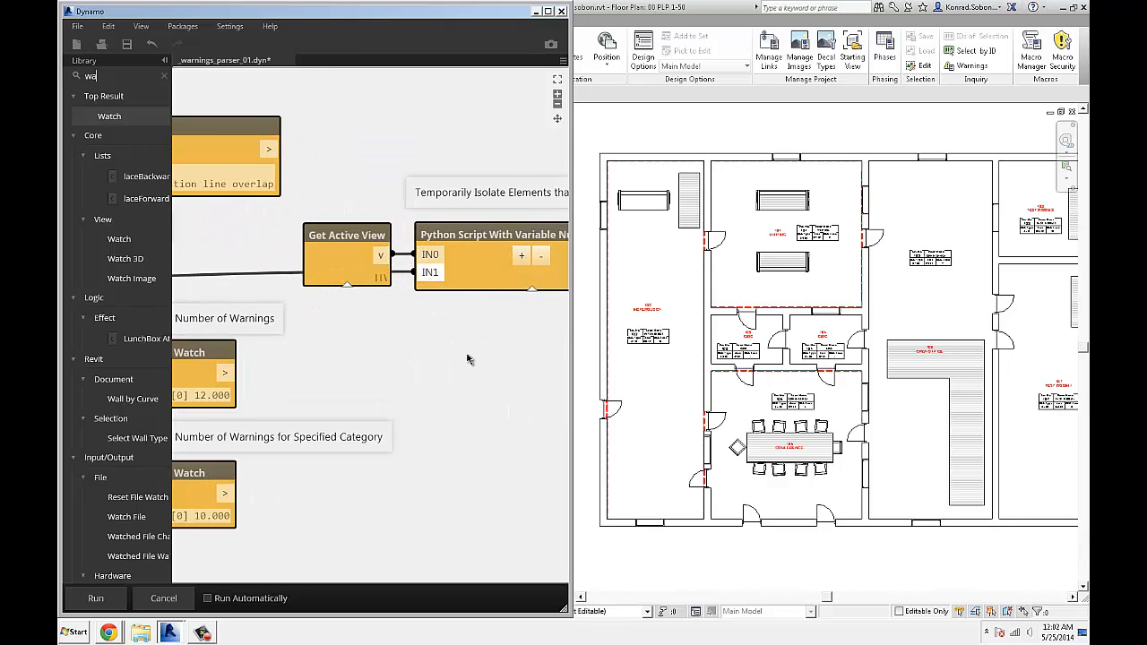
- Rerun the graph and centre the Python Script and Transaction nodes to read the NoneType error
click(96, 598)
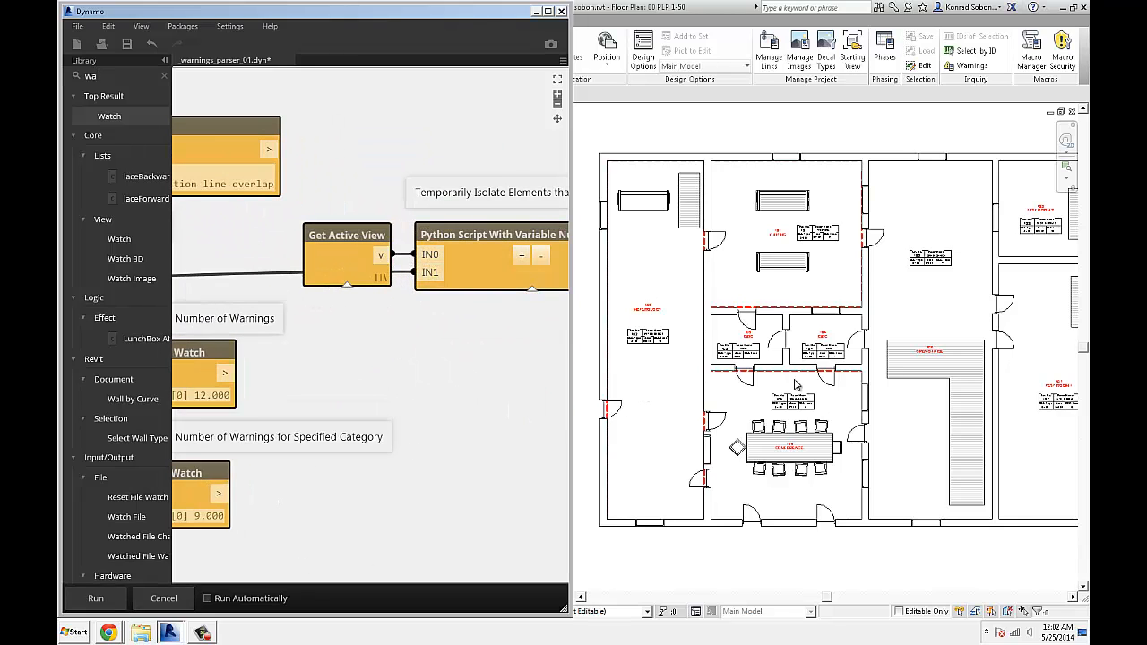
scroll(498, 354, down, 2)
scroll(355, 332, down, 2)
scroll(372, 334, up, 1)
scroll(466, 327, up, 1)
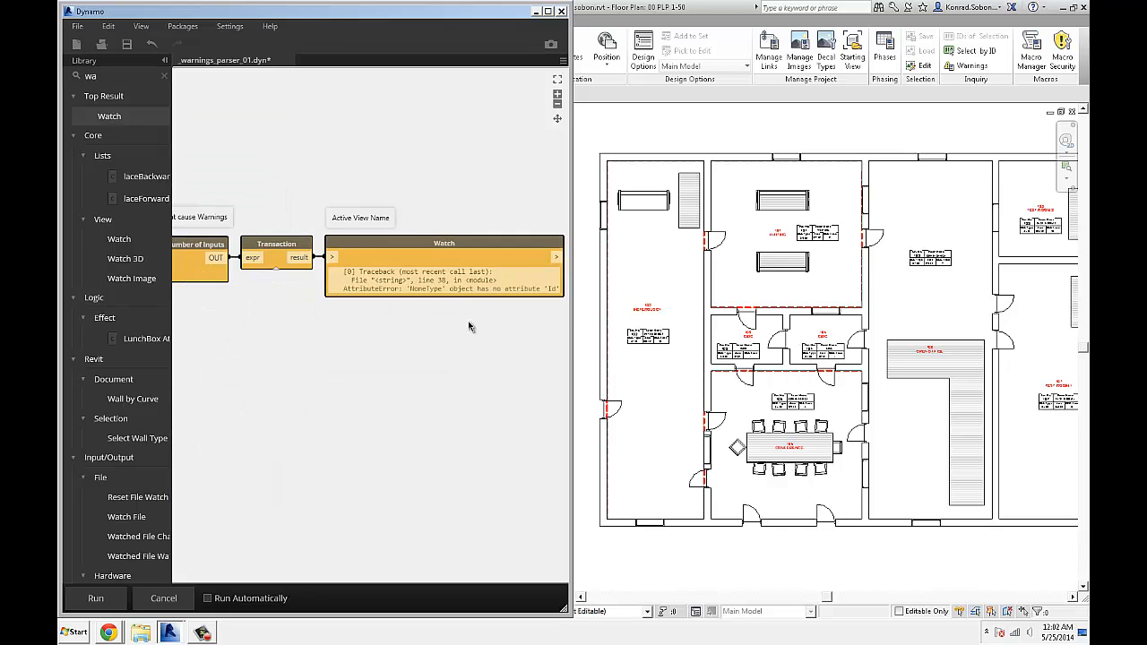
scroll(468, 327, down, 1)
scroll(475, 331, down, 2)
scroll(489, 337, down, 1)
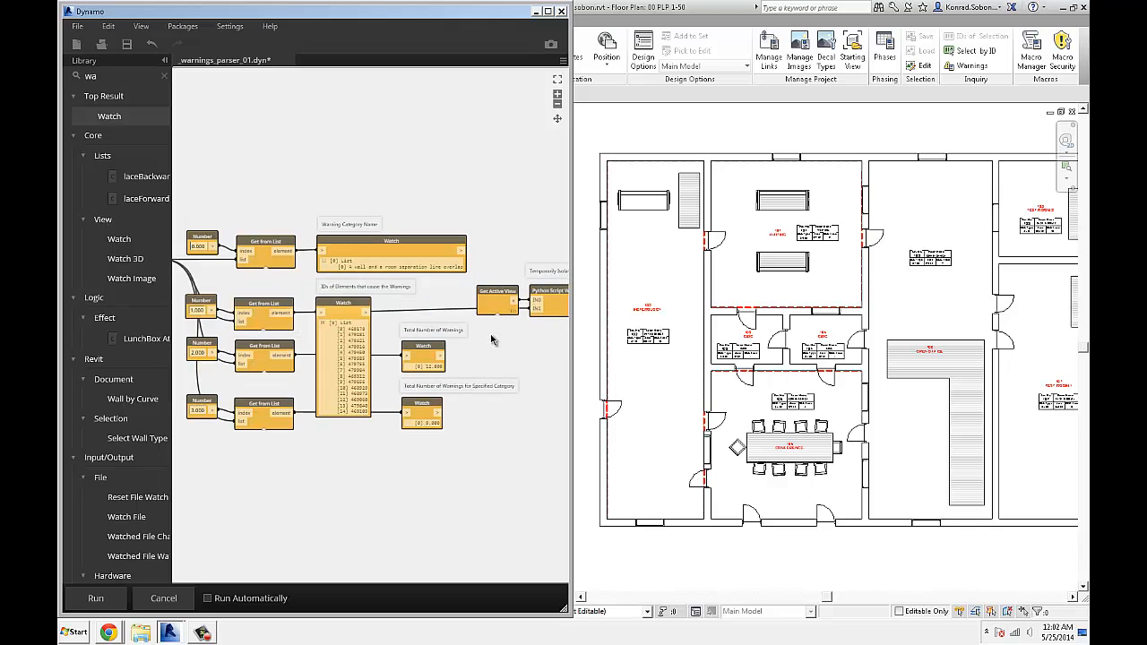
scroll(491, 338, up, 1)
scroll(413, 337, up, 1)
drag(444, 345, 296, 331)
- Load Error Report (2).txt into the File Path node and rerun with F5 to isolate the offending elements
drag(305, 279, 479, 298)
scroll(480, 299, up, 2)
click(333, 261)
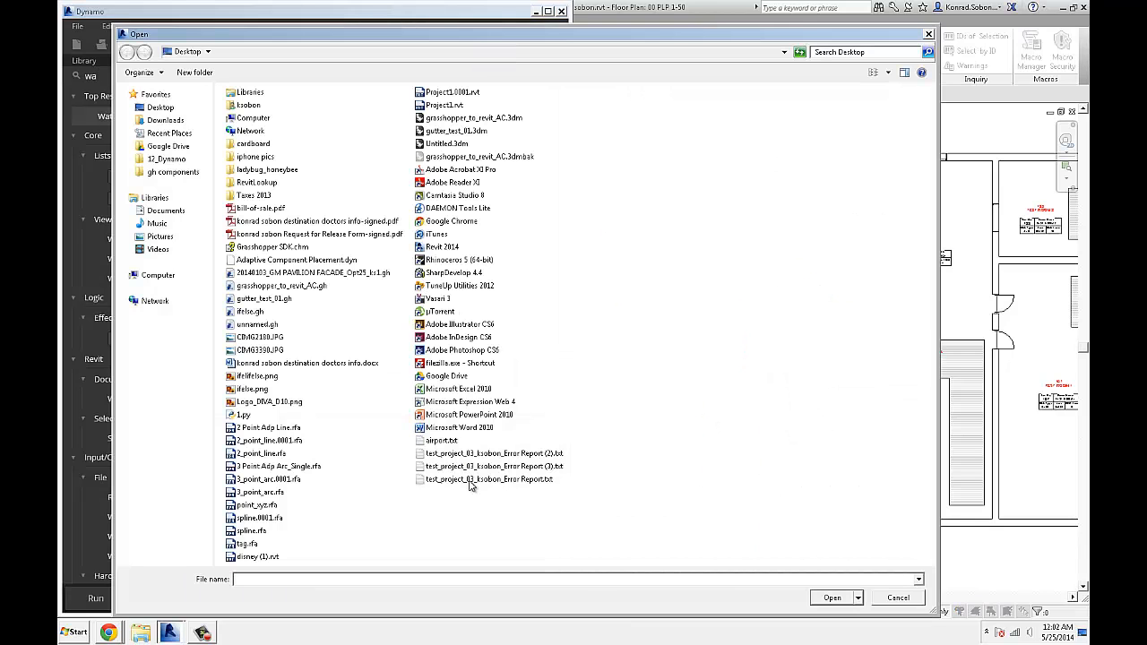
double_click(507, 454)
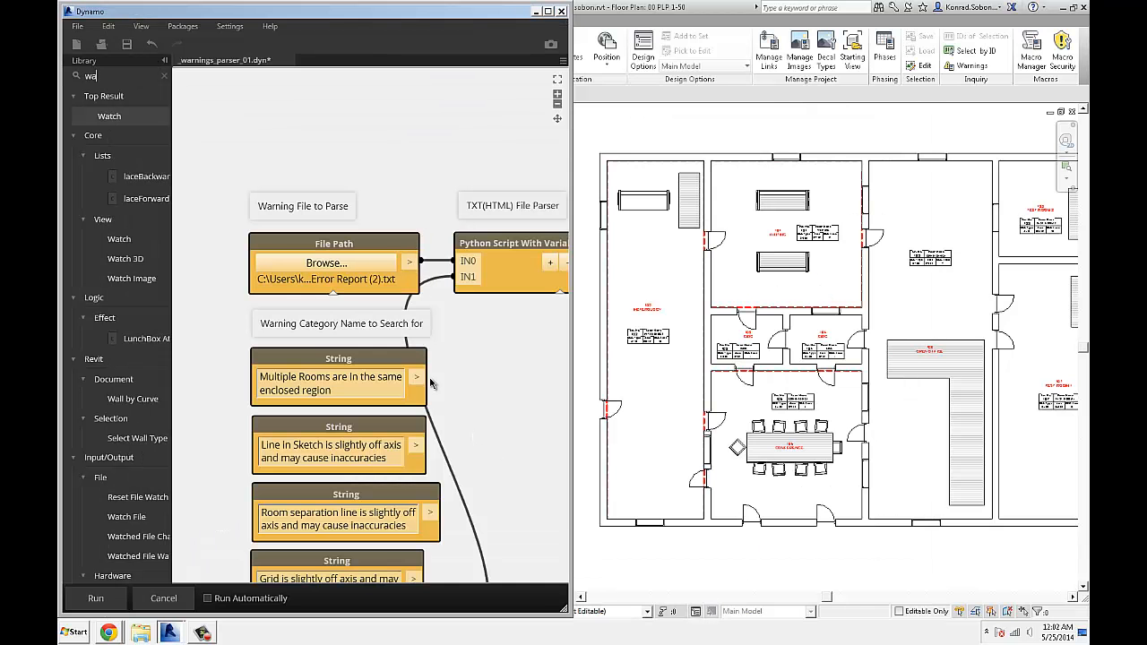
scroll(473, 383, down, 3)
key(F5)
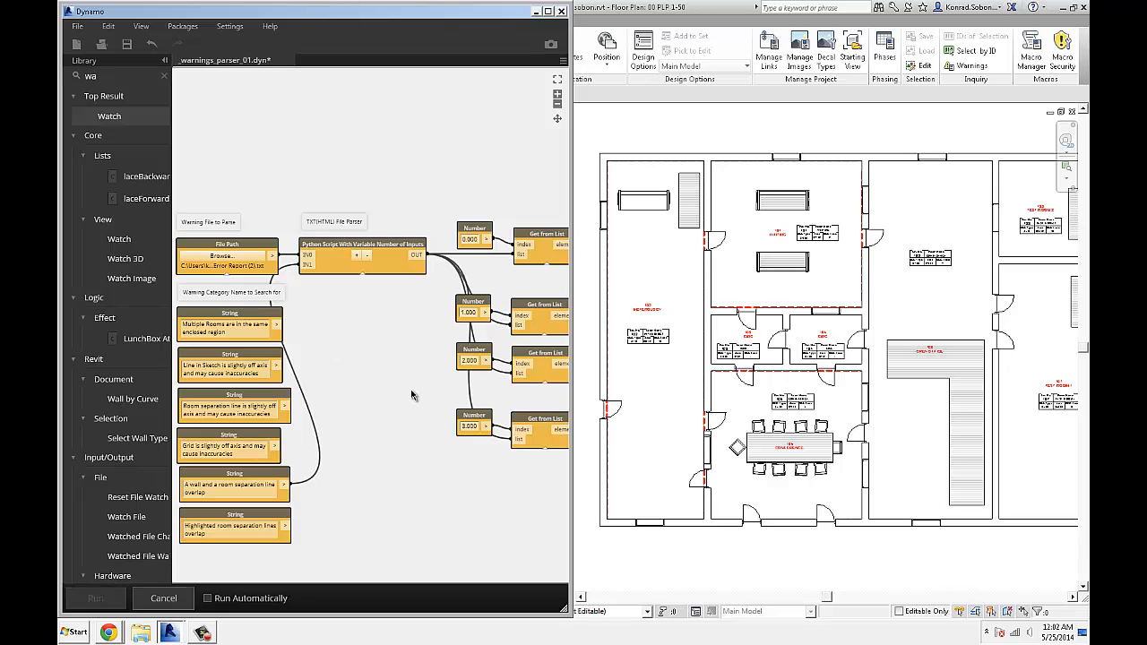
scroll(412, 394, right, 6)
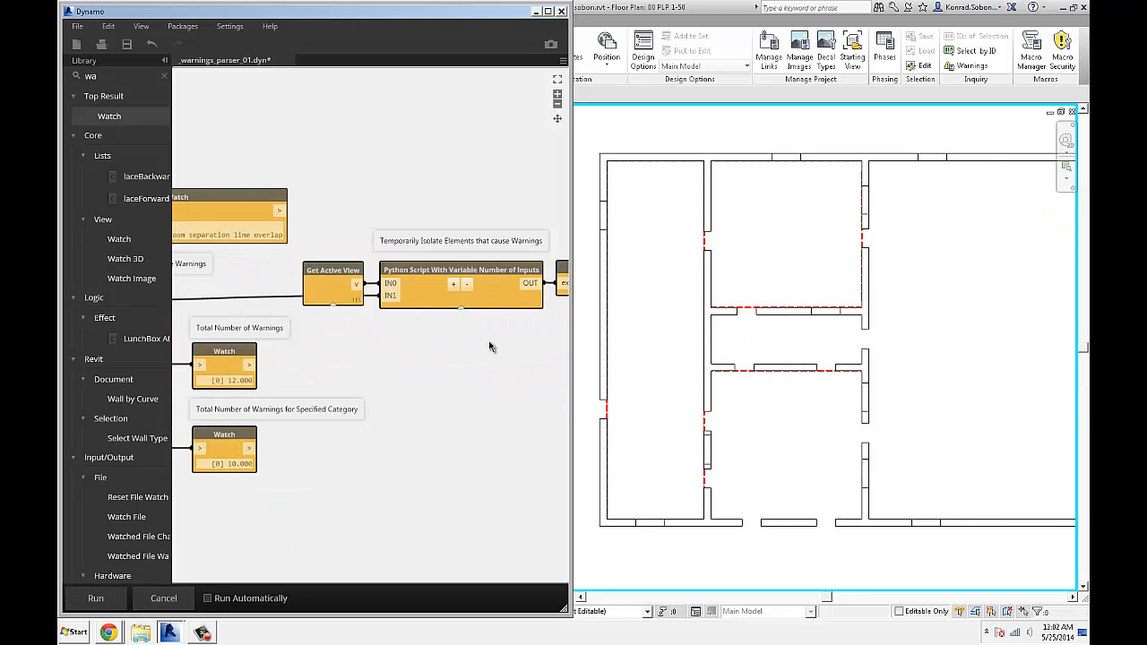
scroll(477, 340, right, 3)
scroll(407, 354, right, 3)
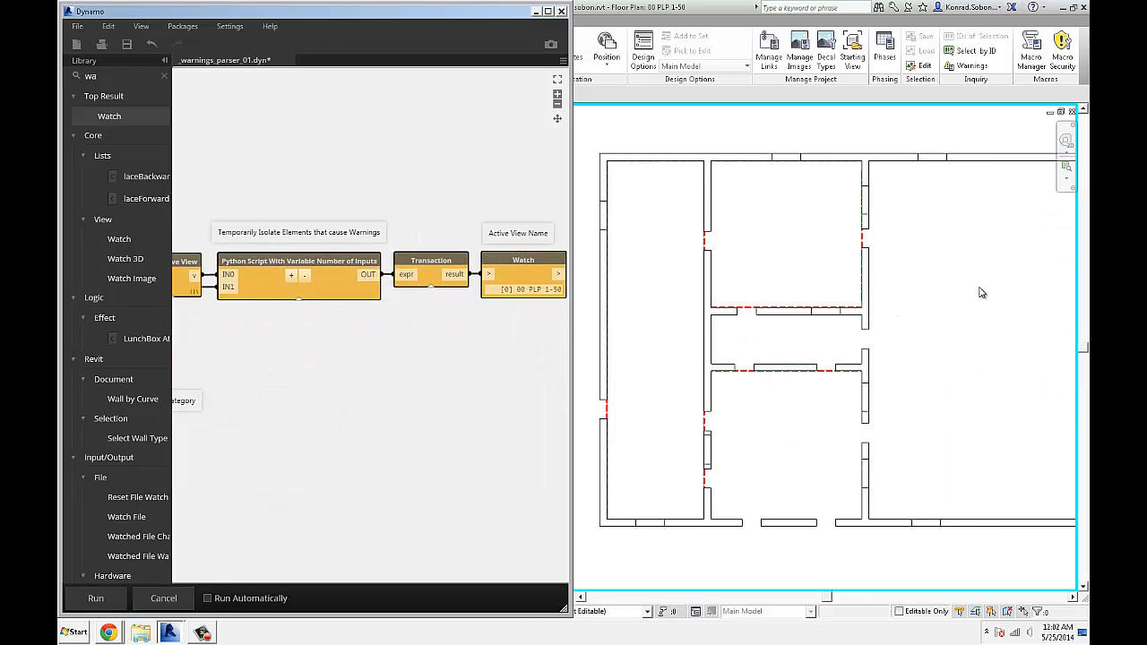
scroll(981, 292, down, 2)
scroll(824, 314, down, 1)
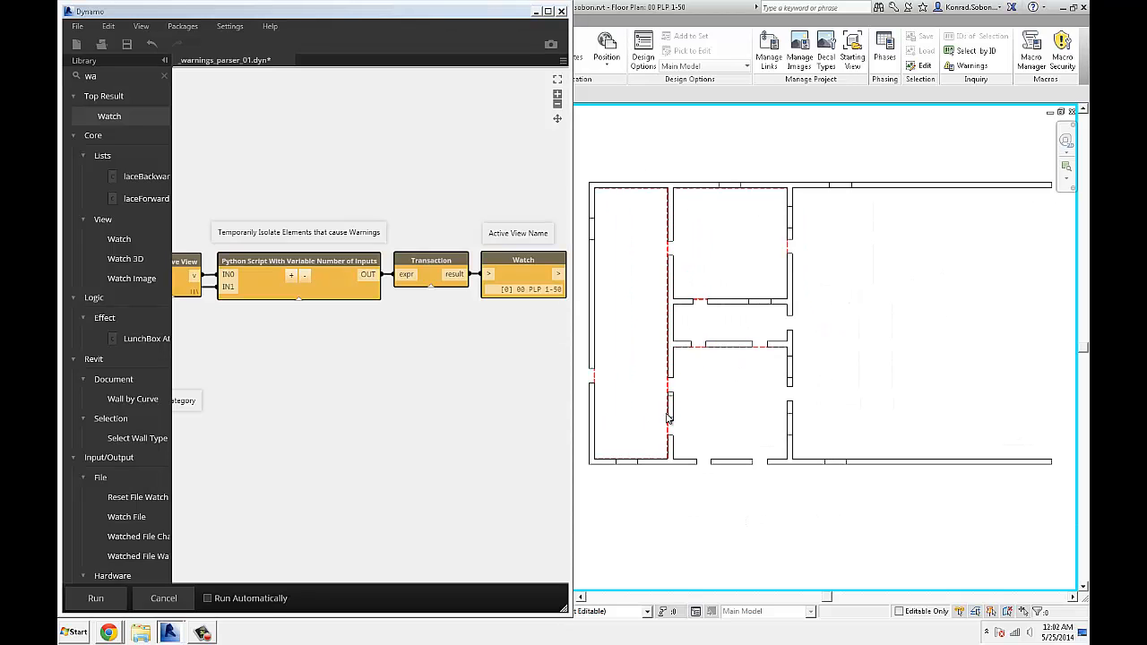
scroll(670, 417, up, 3)
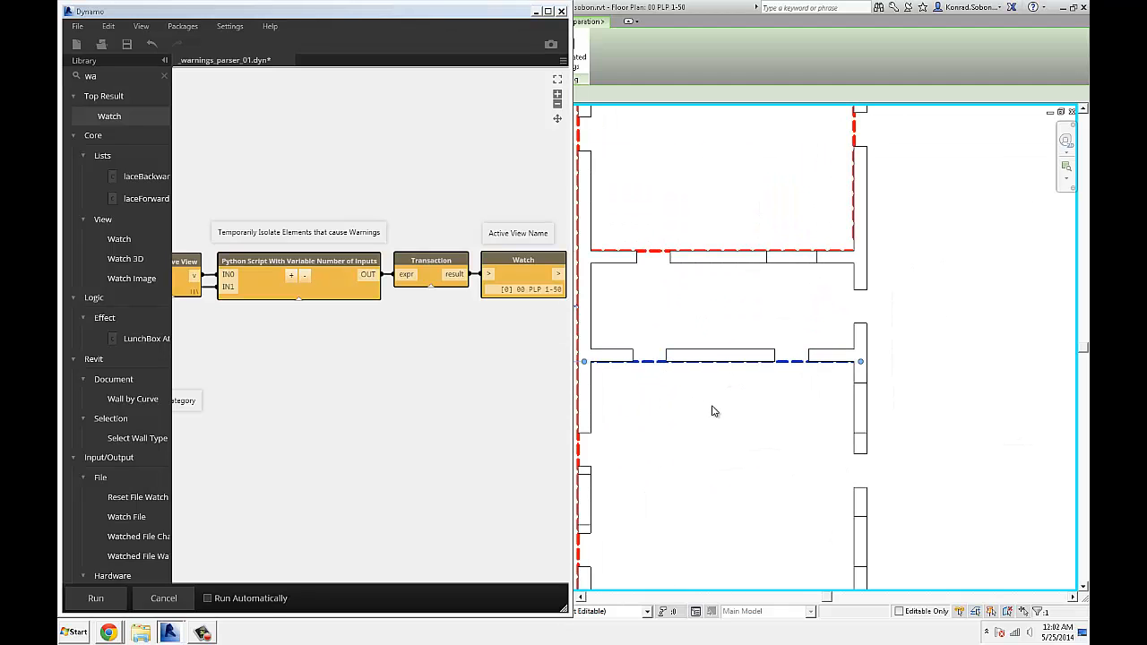
scroll(712, 399, down, 1)
scroll(717, 413, down, 1)
scroll(821, 376, down, 1)
scroll(825, 376, up, 1)
scroll(802, 381, up, 1)
scroll(744, 372, down, 1)
scroll(757, 370, up, 1)
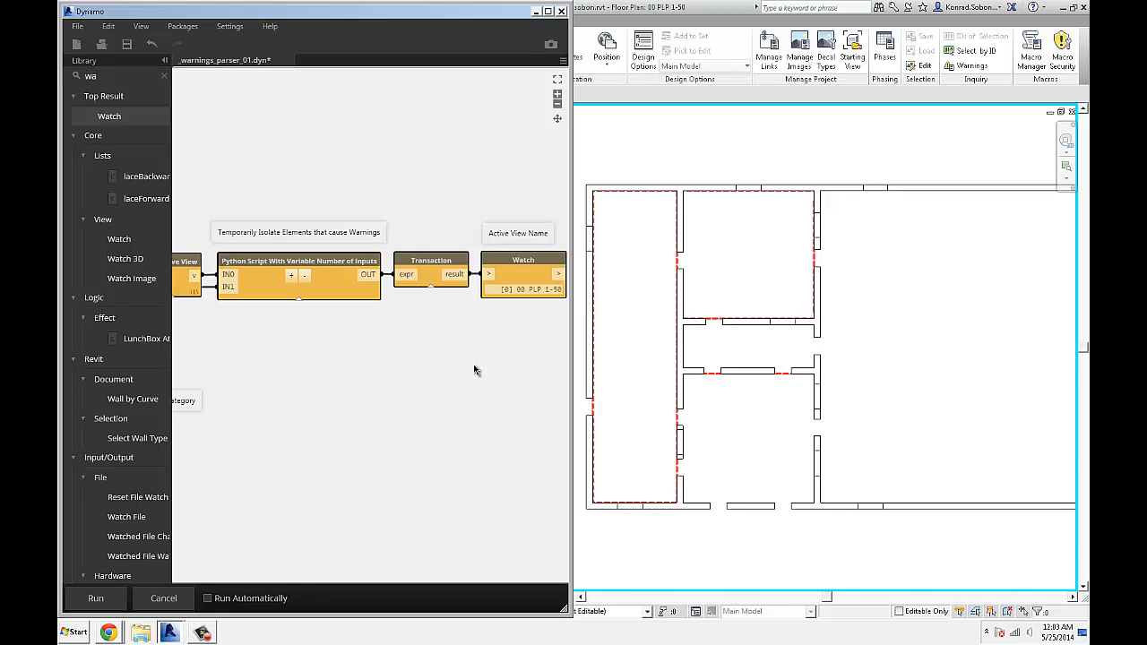
drag(469, 362, 455, 359)
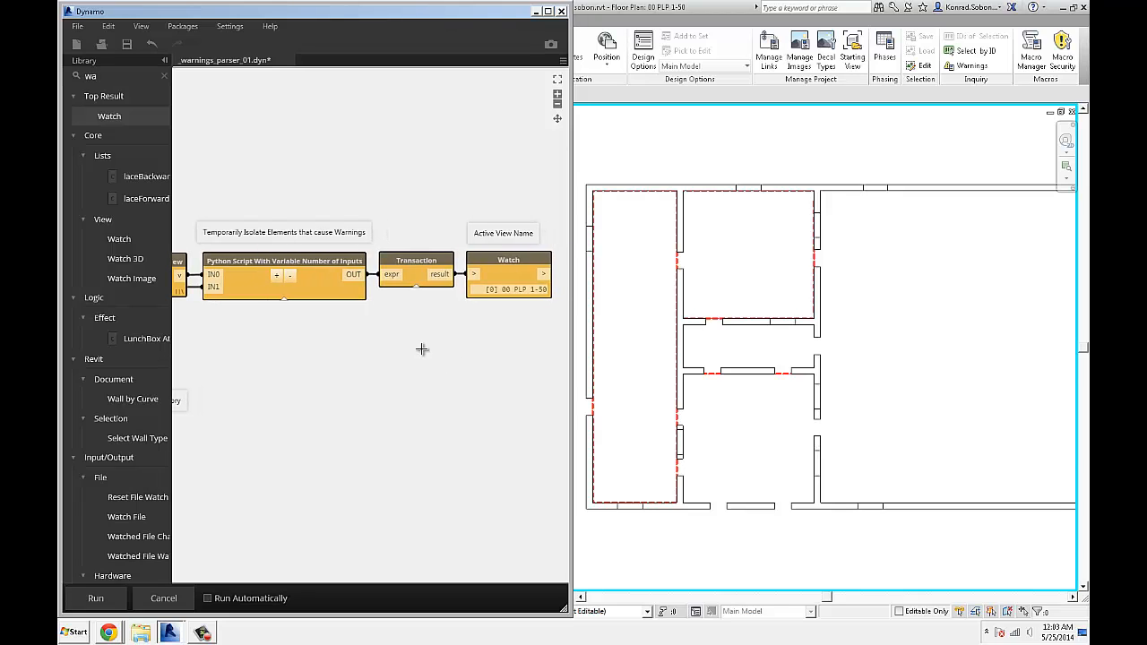